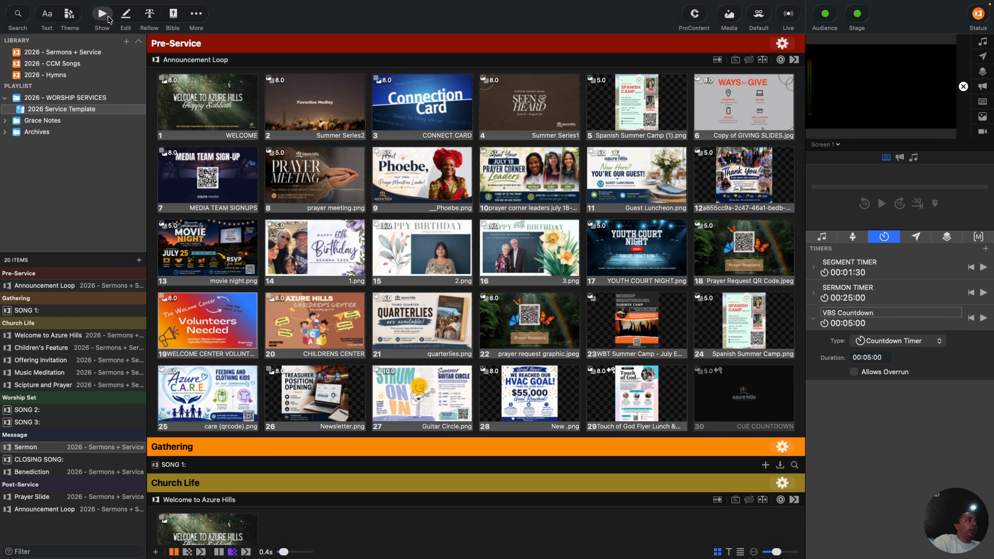
Step: Look over the 2026 Service Template's slides and the Sermon presentation in the slide editor, returning to the Show view
scroll(371, 165, down, 10)
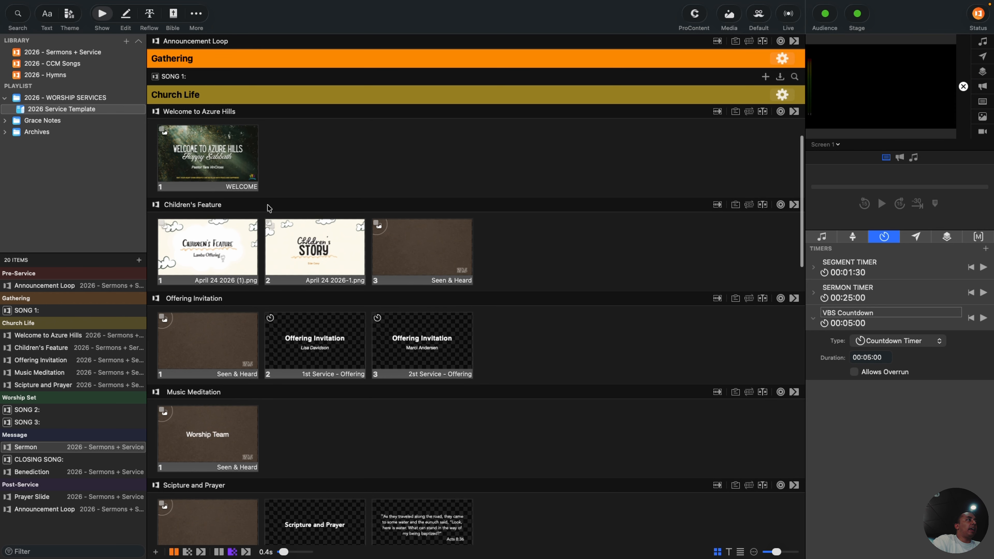
scroll(269, 207, up, 10)
click(126, 17)
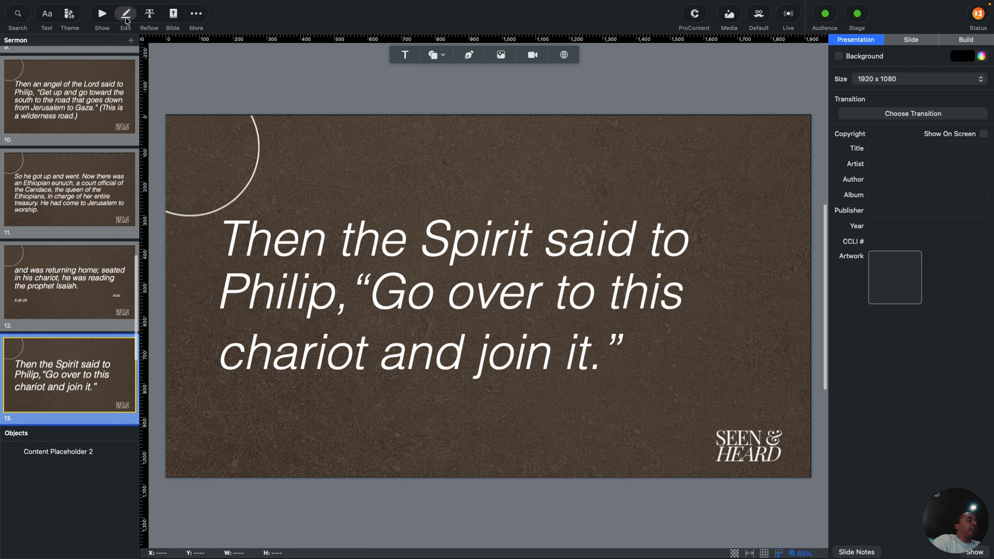
scroll(110, 220, up, 20)
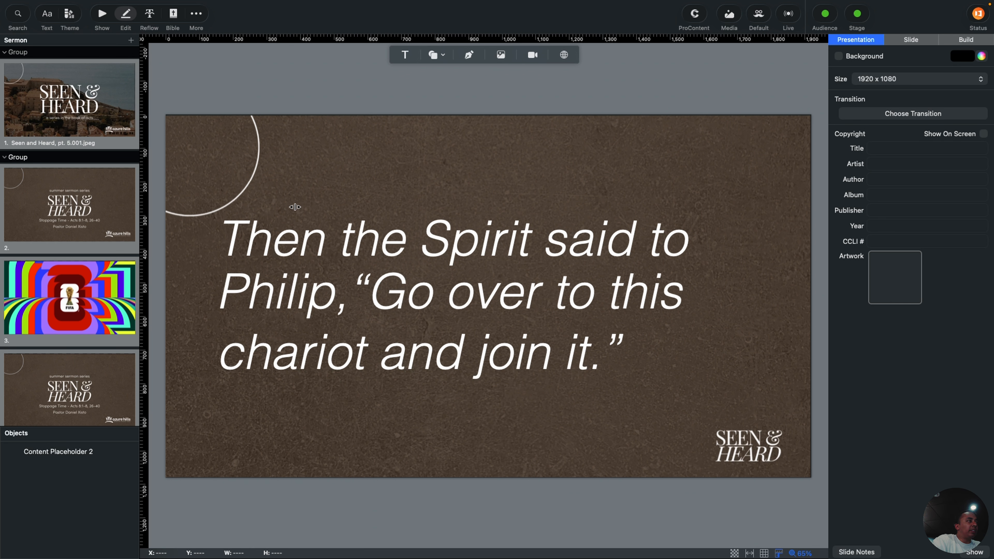
click(109, 19)
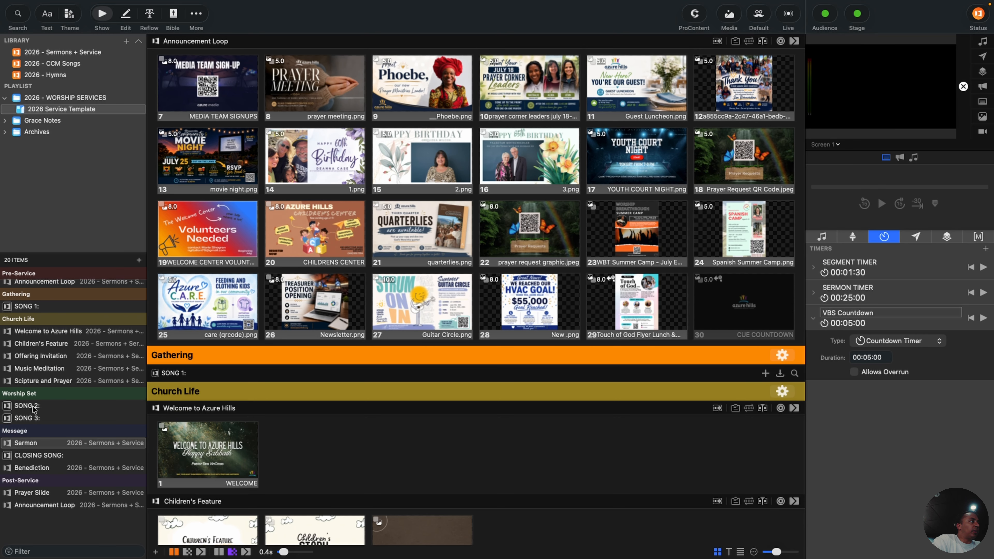
Step: View the "(VBS 2026) Majestic" presentation from the 2026 - Hymns library
click(50, 74)
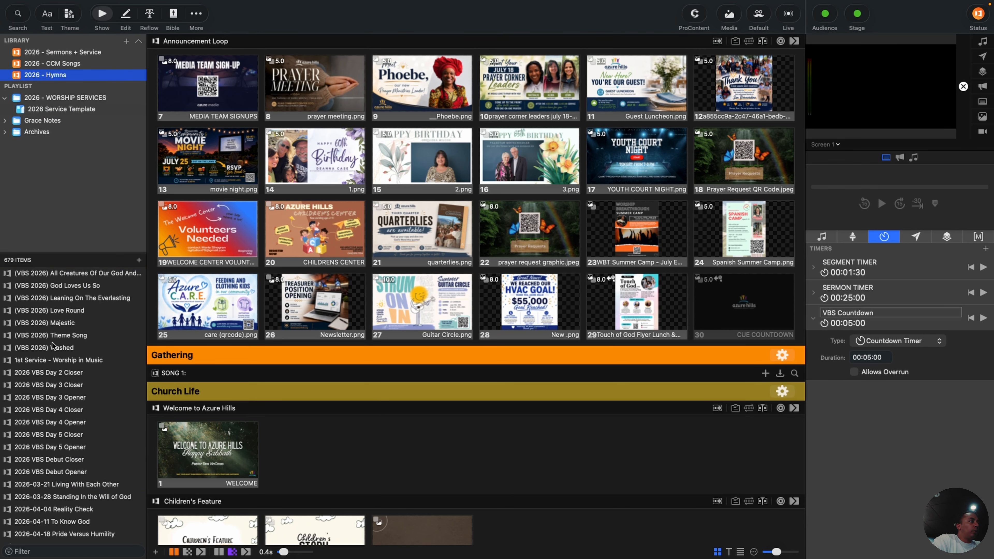
click(57, 346)
click(67, 323)
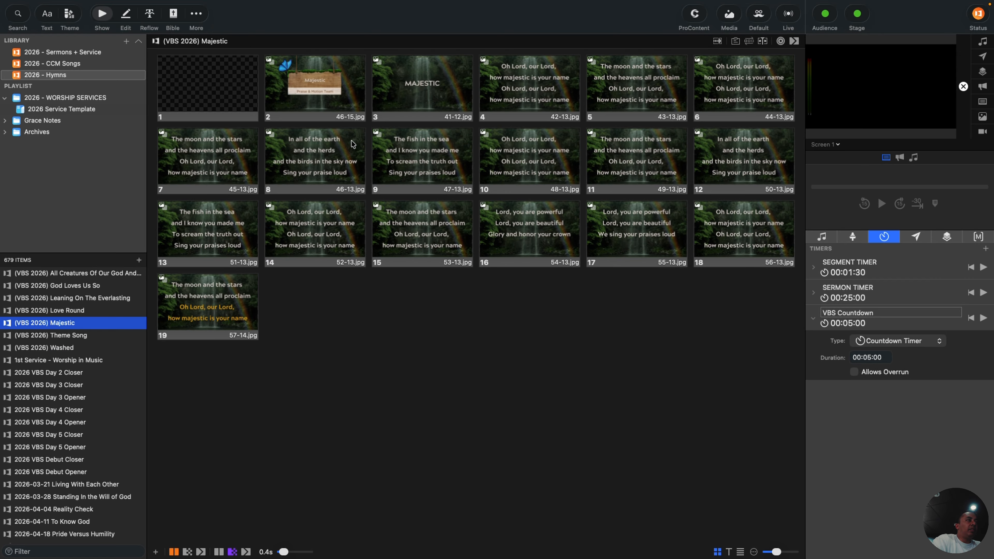
Step: Open "Amazing Grace" from the 2026 - CCM Songs library in the Reflow Editor
click(55, 63)
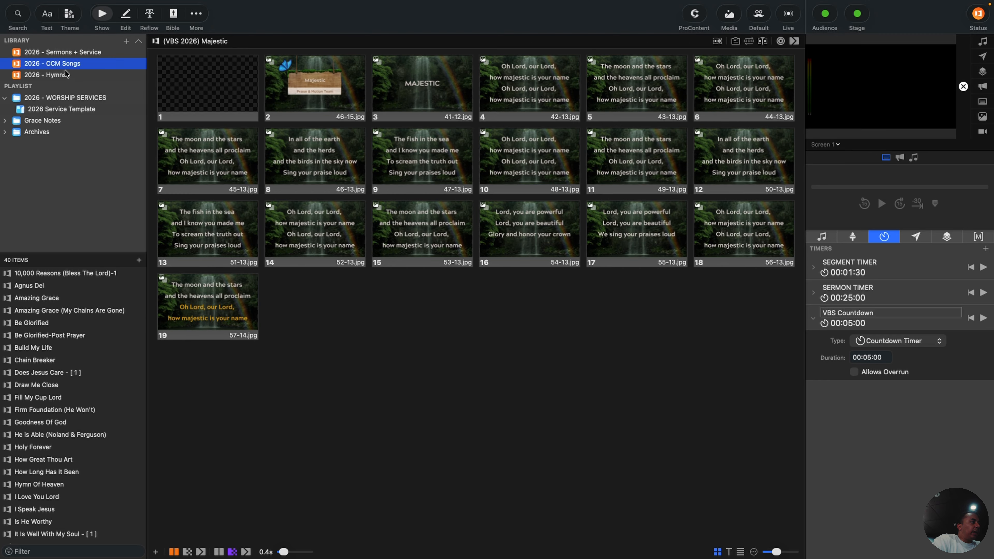
click(47, 301)
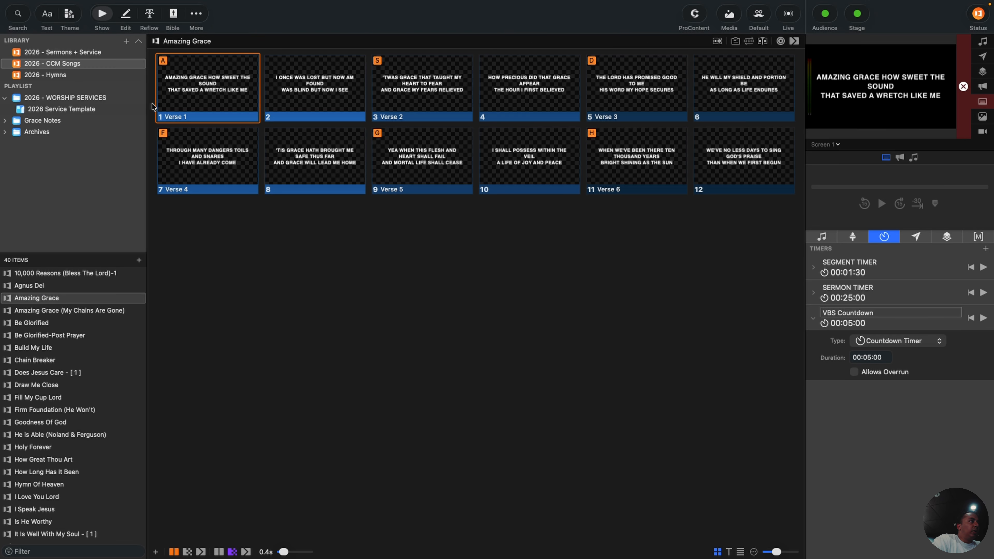
click(149, 16)
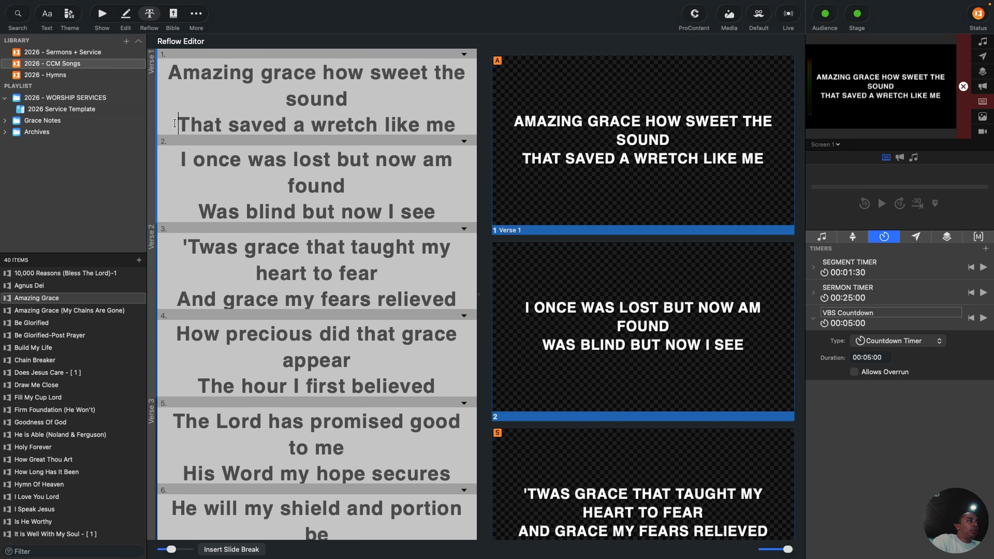
Step: Break Verse 1's first slide into four short lines and split off a new slide starting at "That saved a wretch"
key(BackSpace)
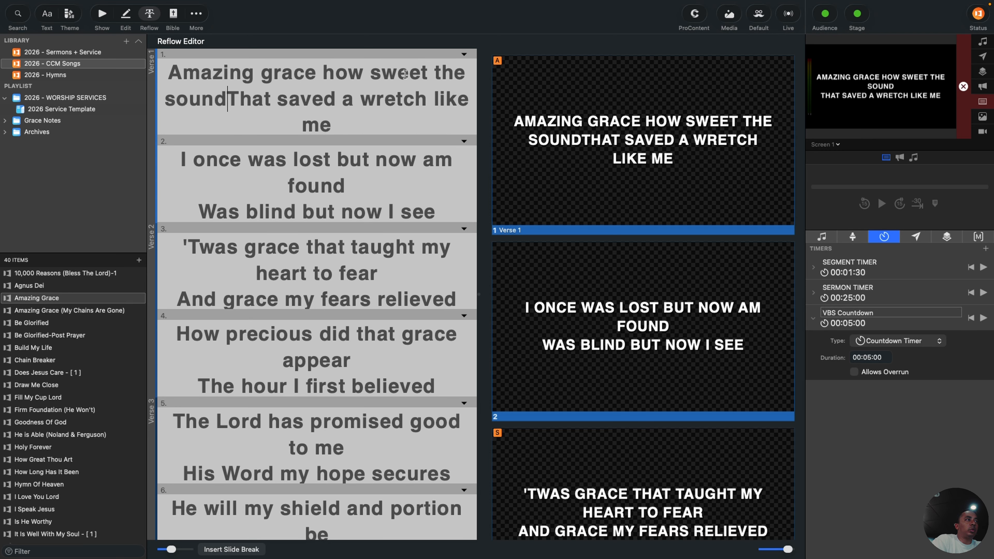
click(324, 72)
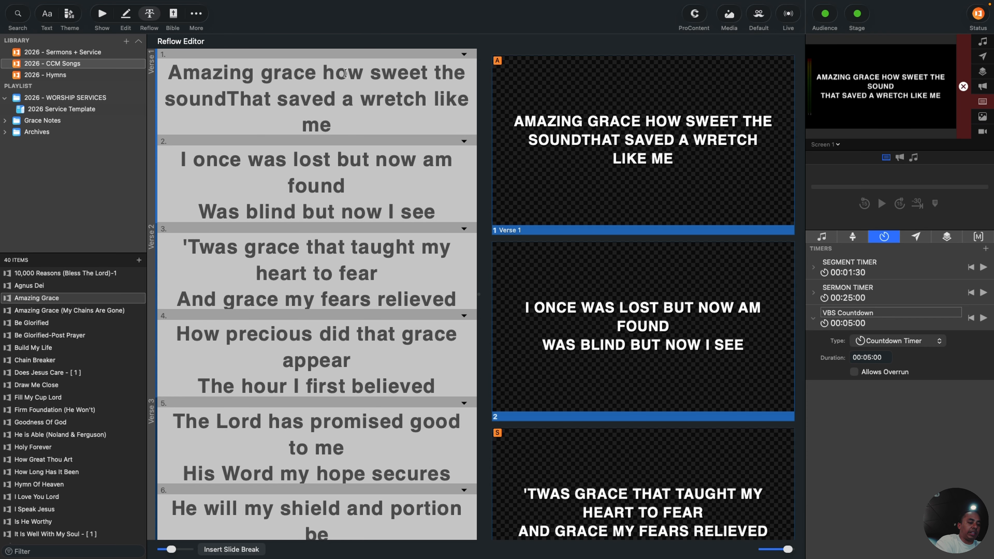
key(Return)
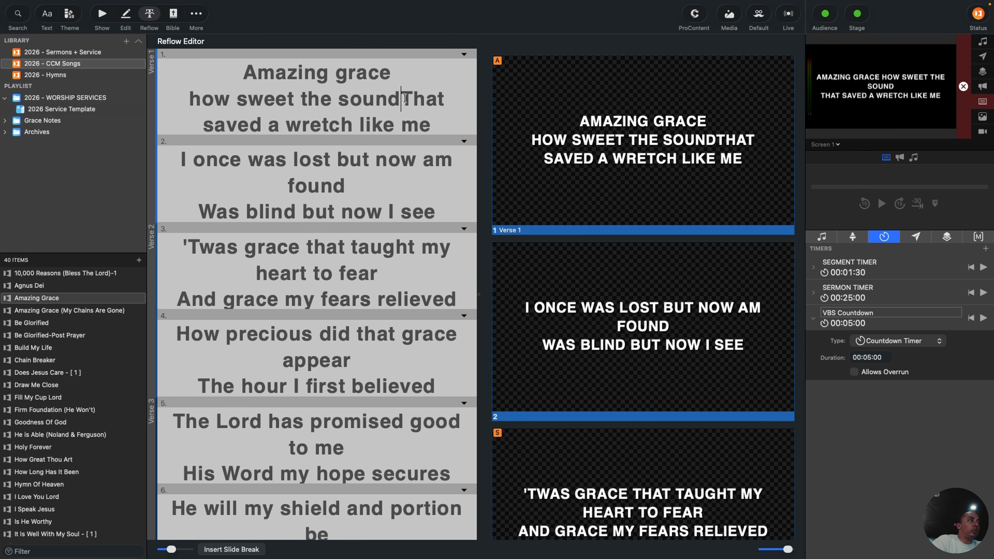
key(Return)
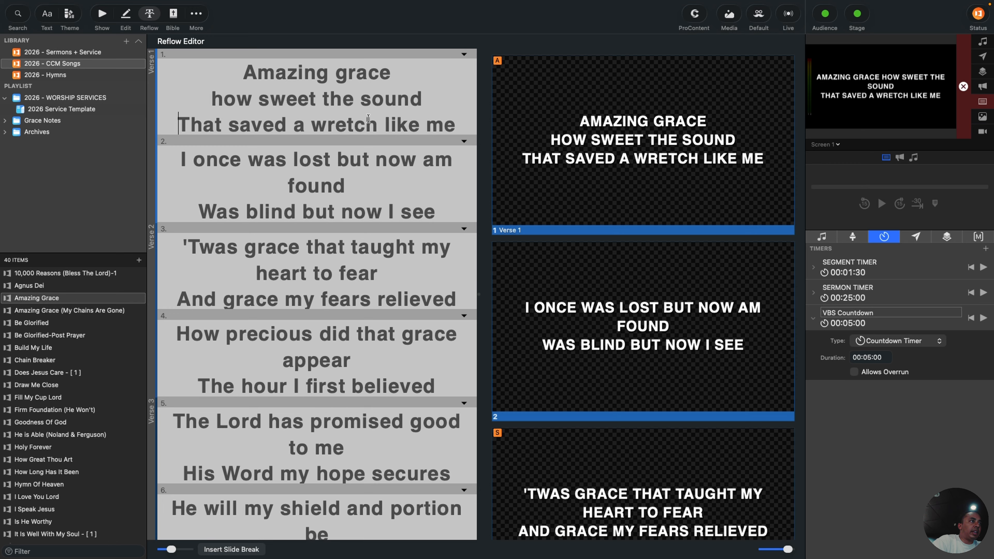
click(387, 117)
key(Return)
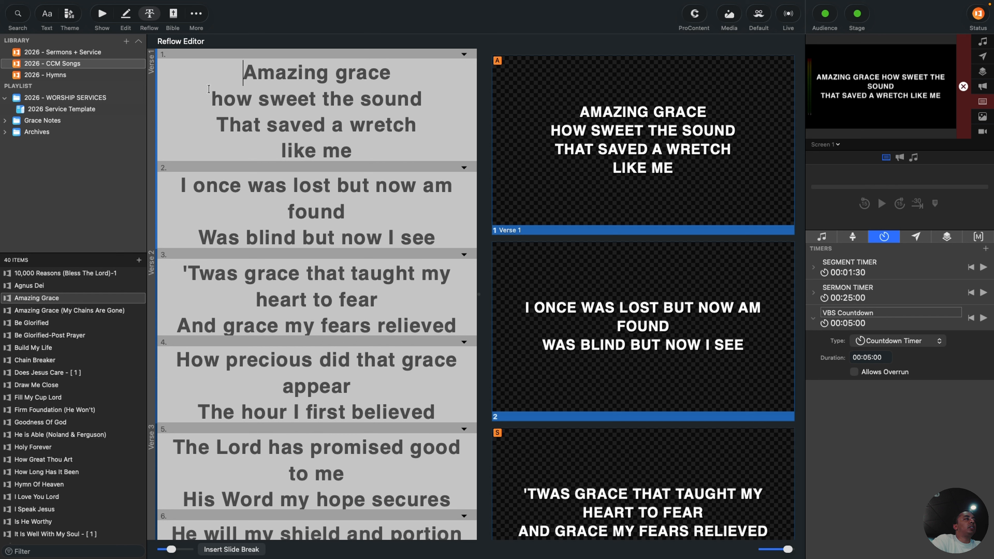
click(208, 122)
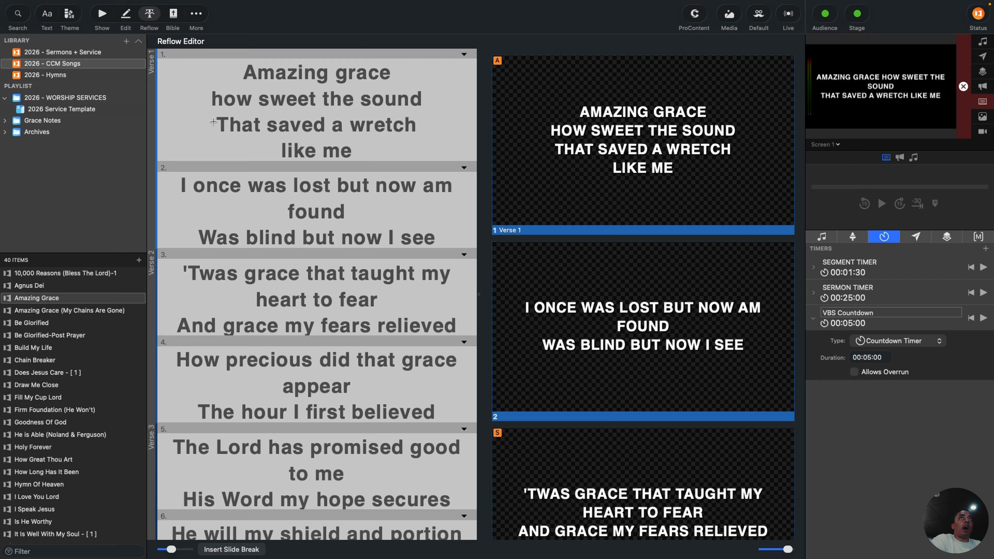
key(super+Return)
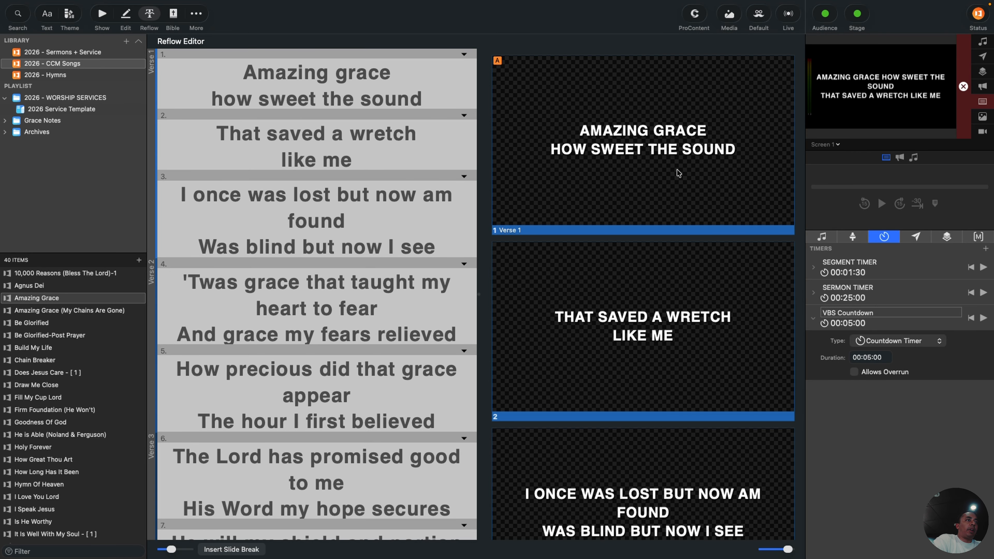
Step: Look up John 3:16 in the New International Version Bible and send the verse slide to the live output
click(173, 17)
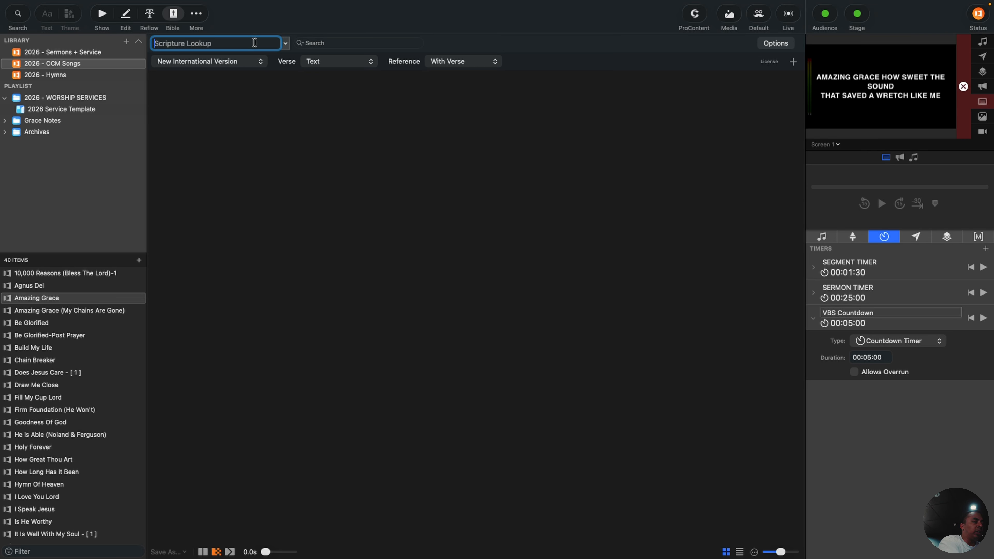
text(John 3:16)
key(Return)
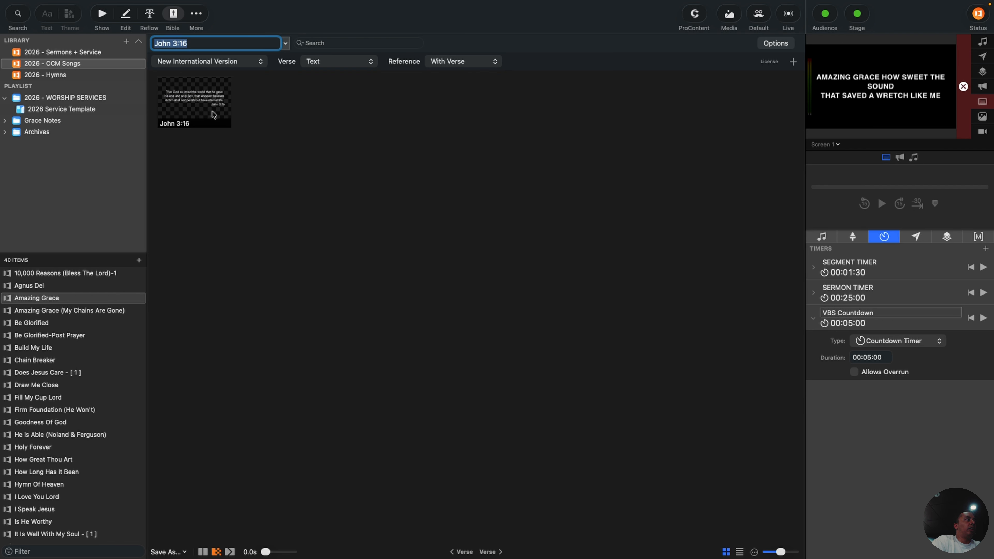
click(194, 103)
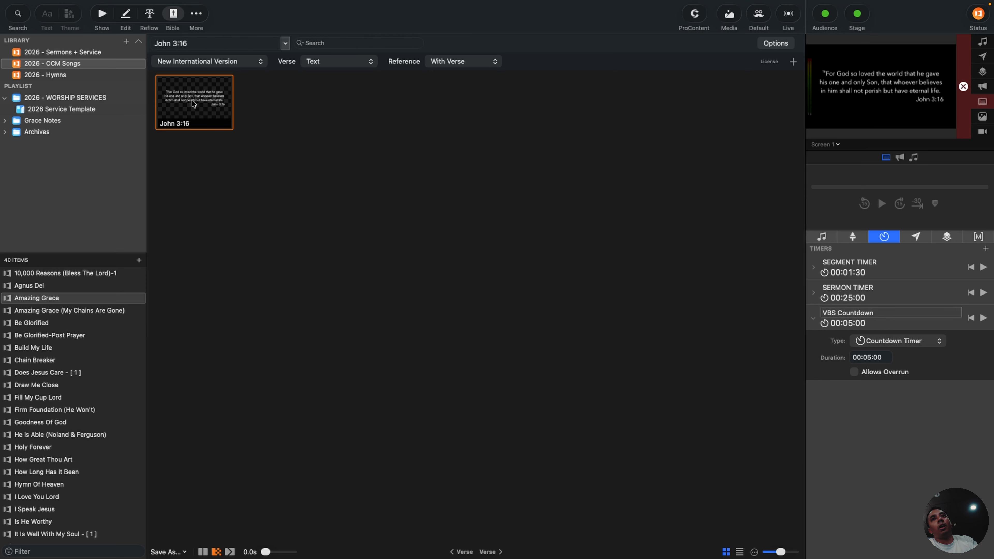
Step: Examine the selectable Bible translations, the scripture slide options, and the lists of purchased and free Bibles
click(242, 62)
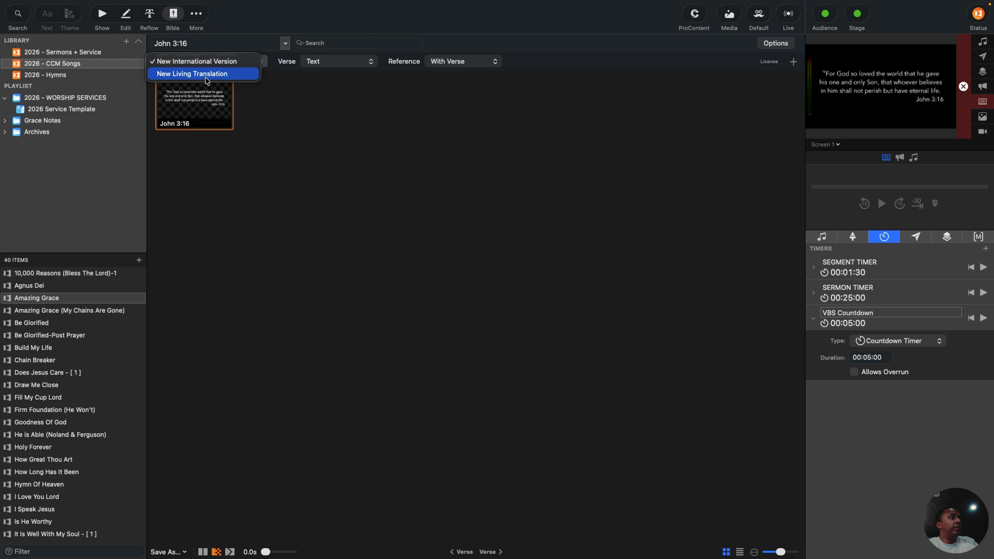
click(400, 100)
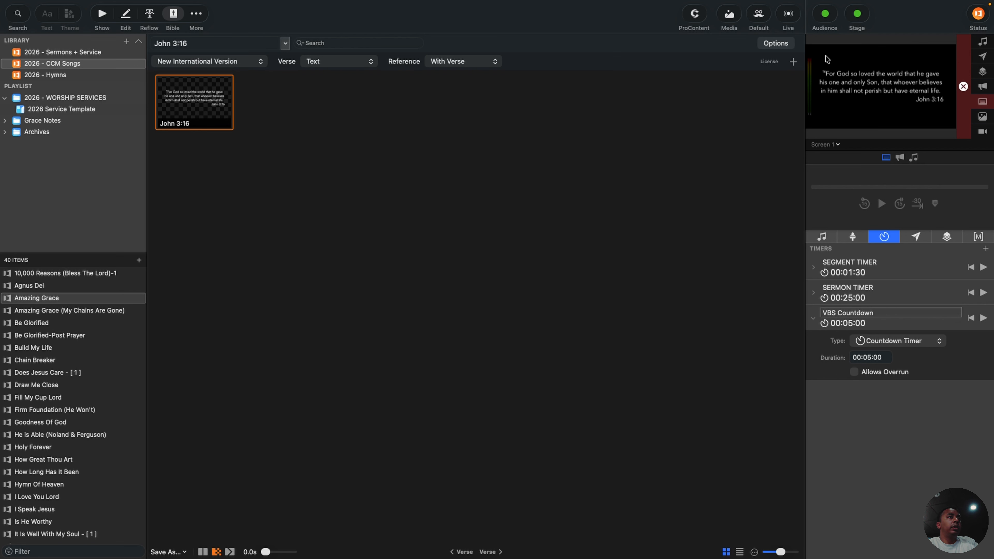
click(767, 46)
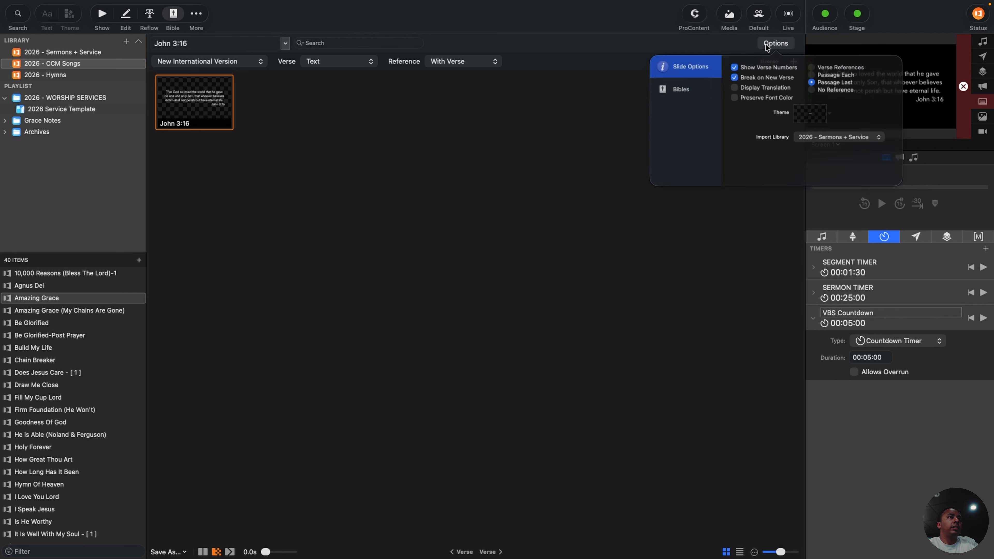
click(670, 97)
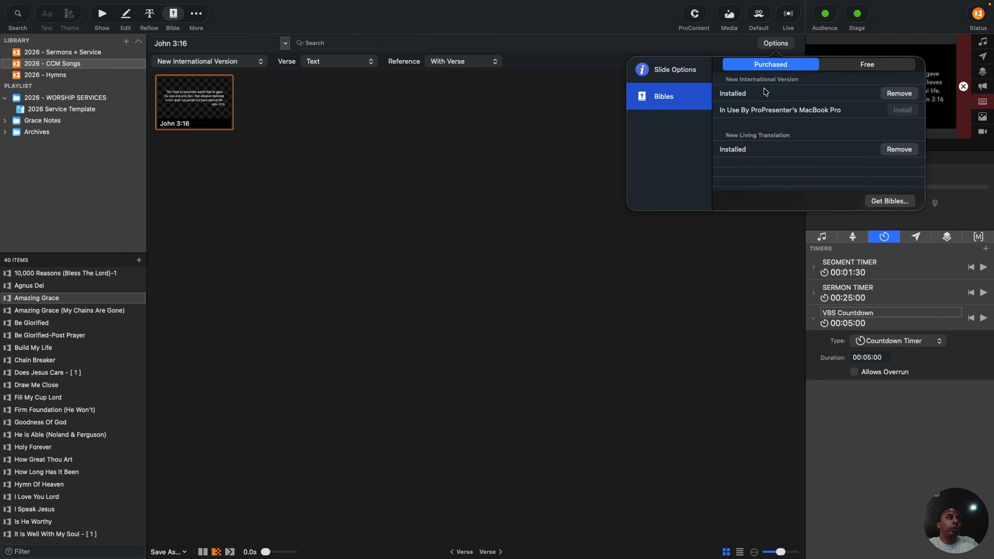
click(858, 54)
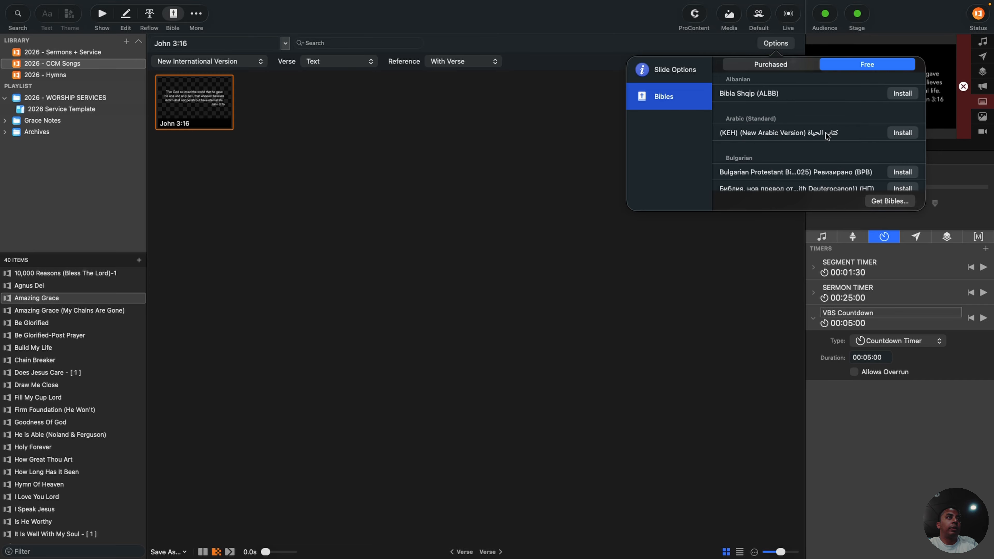
scroll(827, 138, down, 6)
click(306, 140)
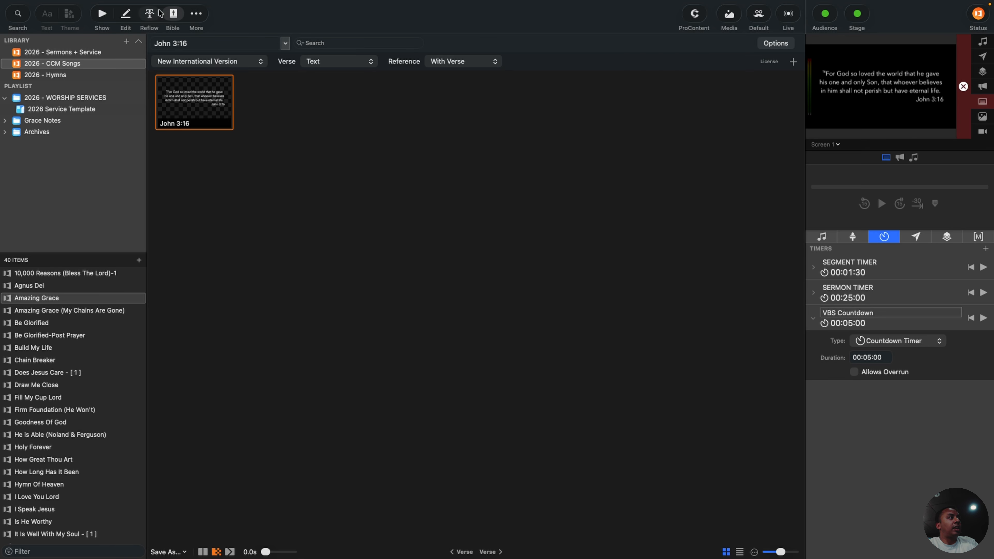
Step: Check which additional editors are available and return to the Show view of Amazing Grace
click(197, 14)
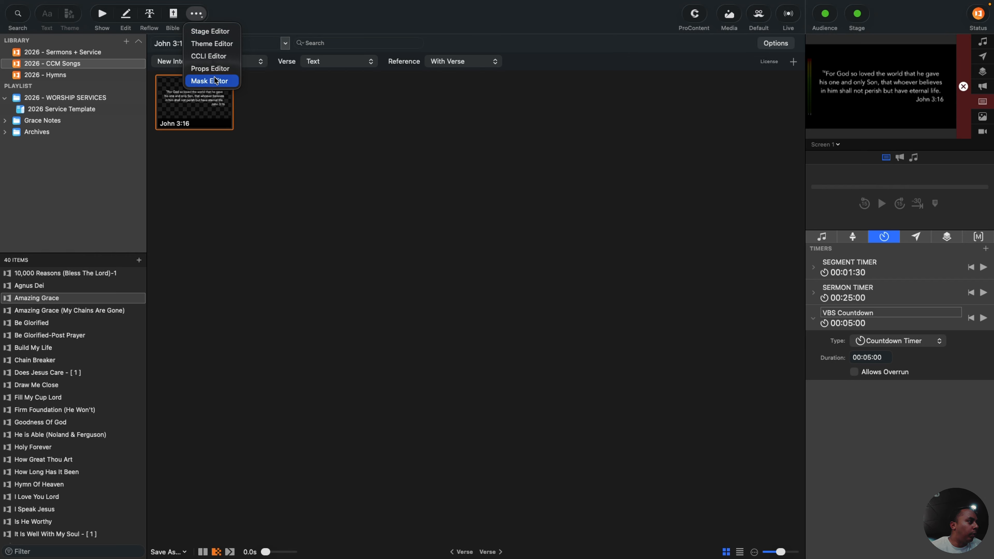
click(283, 32)
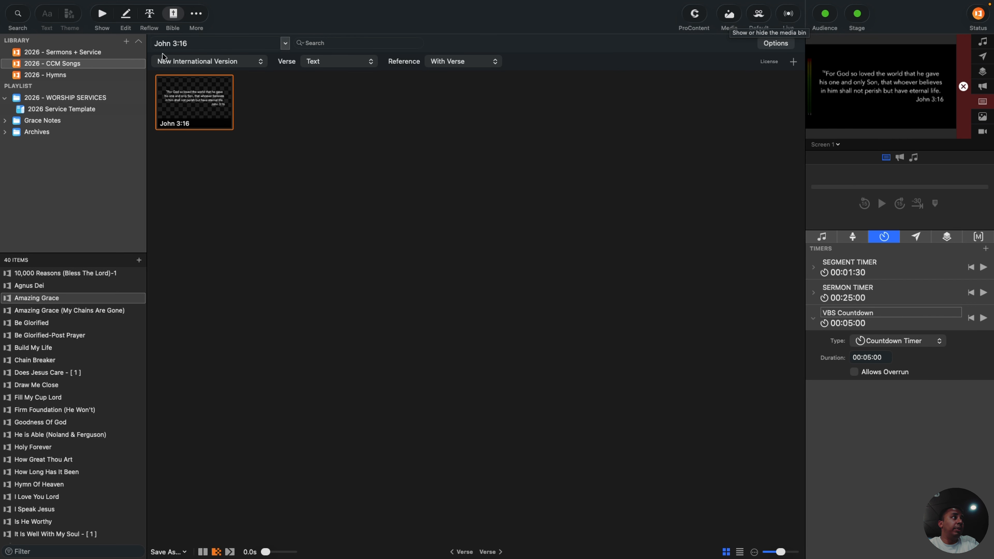
click(102, 14)
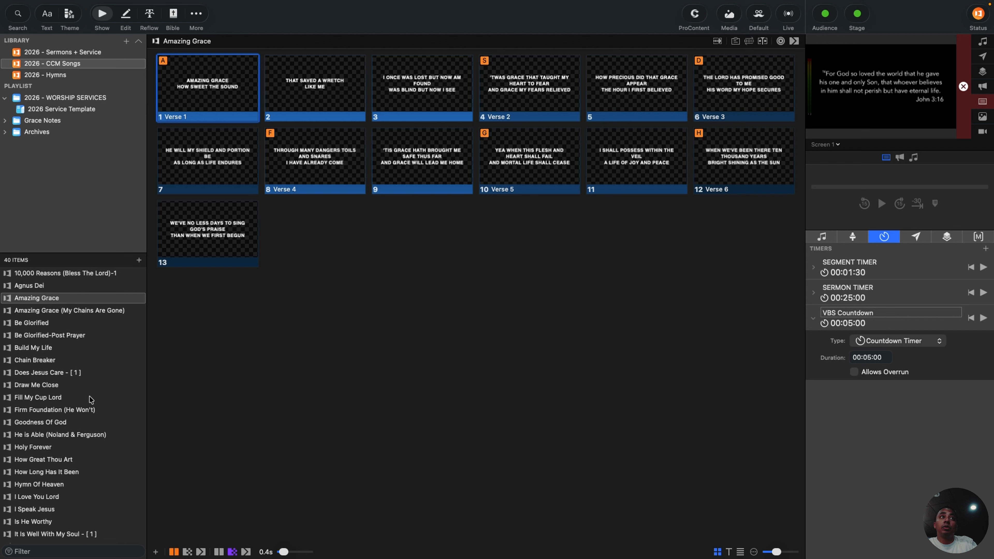
Step: Toggle the media bin a few times and leave it shown beneath the Amazing Grace slides
click(728, 15)
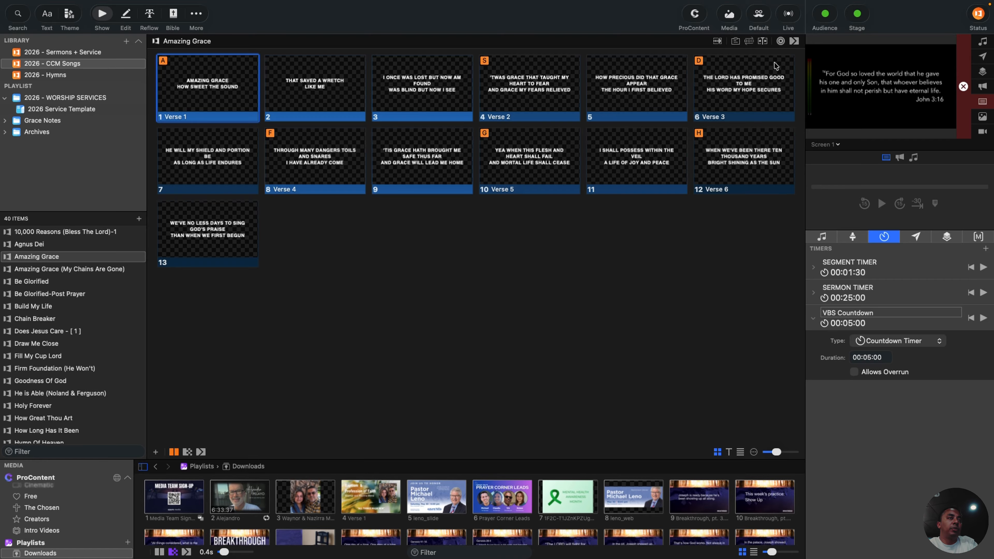
click(728, 18)
click(727, 18)
click(727, 20)
click(728, 19)
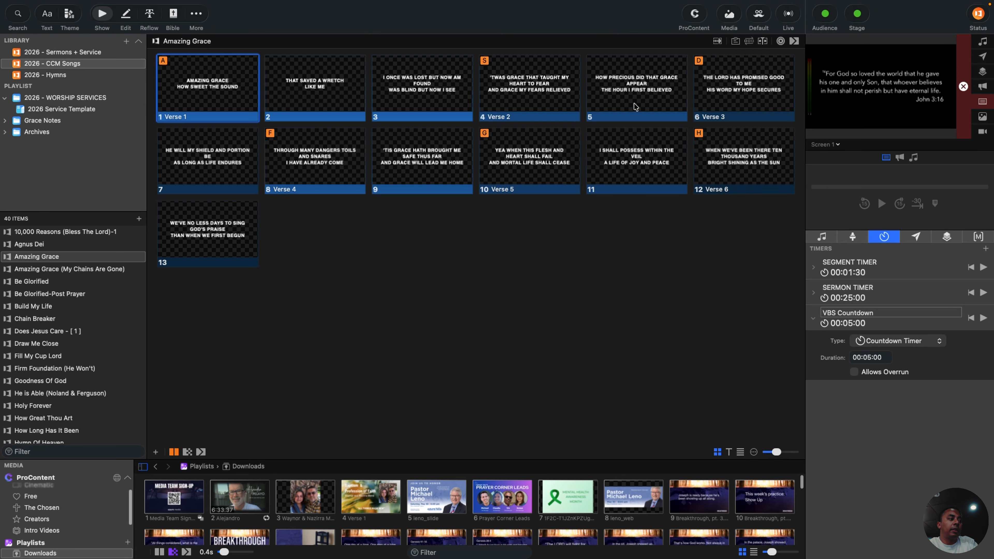
Step: Browse the Sermon Slides, Downloads and Worship Backgrounds playlists in the media bin
scroll(82, 487, down, 2)
scroll(83, 490, down, 1)
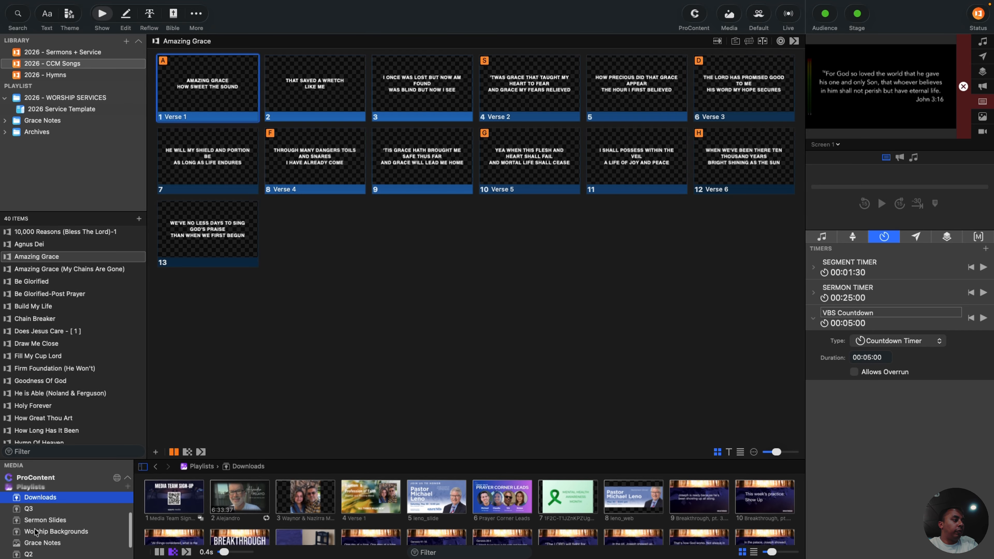
click(37, 521)
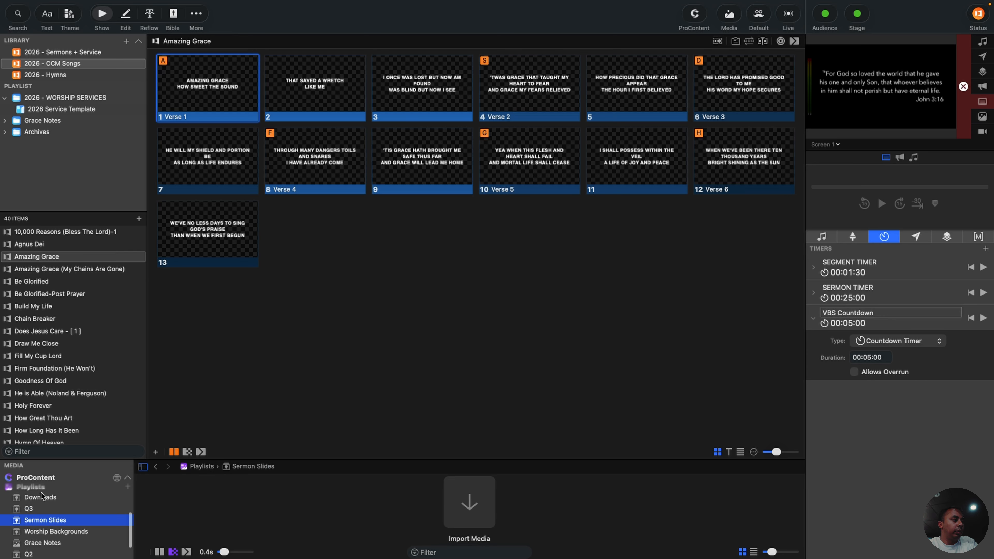
click(37, 497)
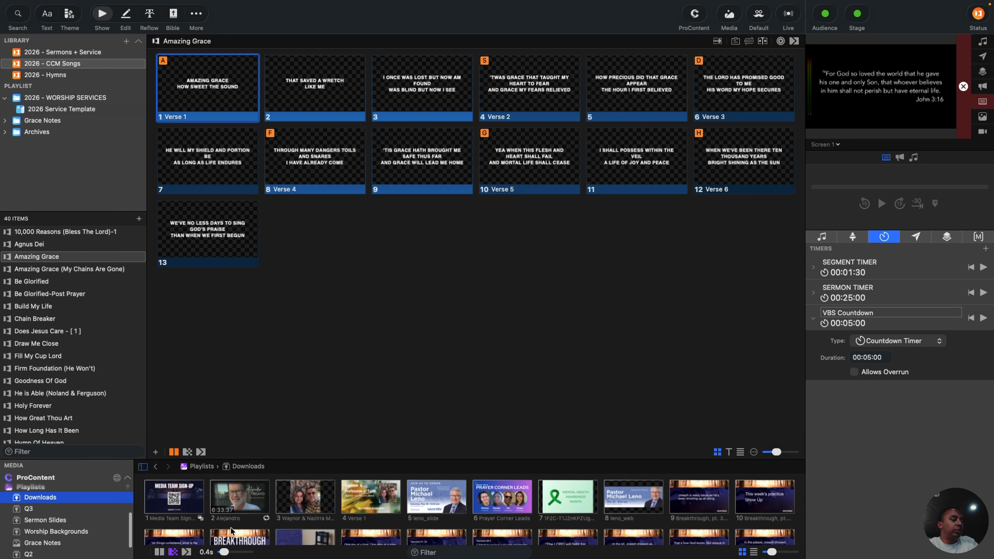
scroll(244, 528, down, 10)
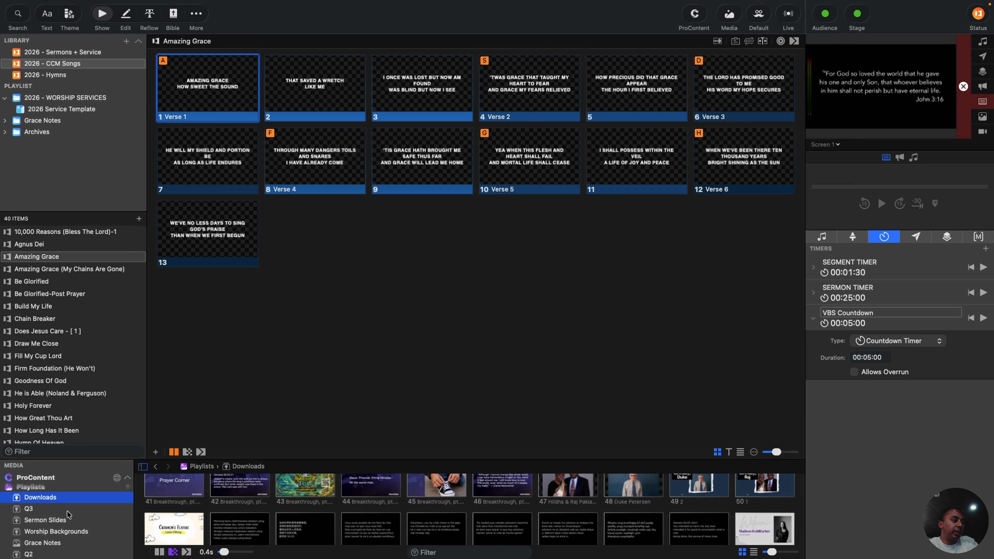
click(45, 533)
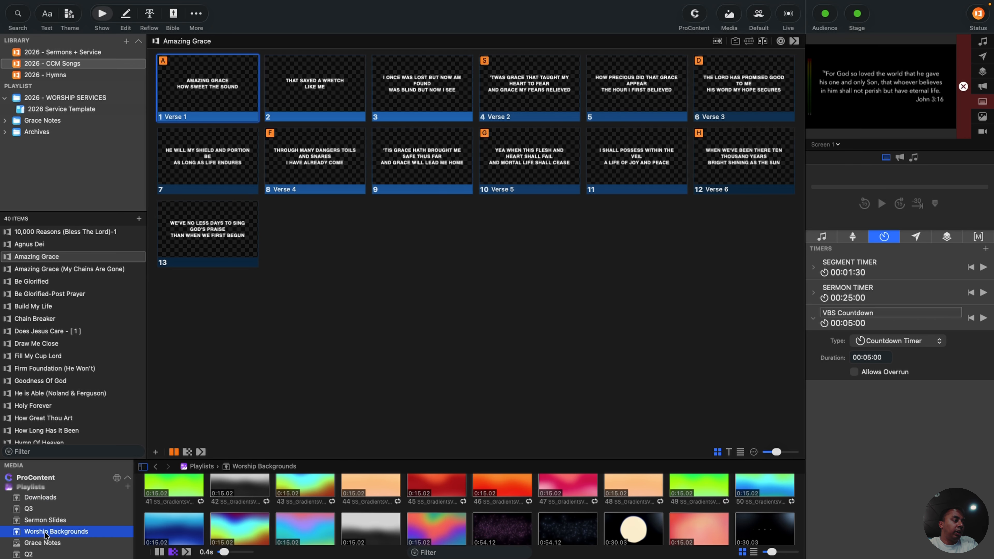
Step: Look through the Worship Backgrounds folder on the desktop in Finder, close it and return to ProPresenter
scroll(255, 533, up, 10)
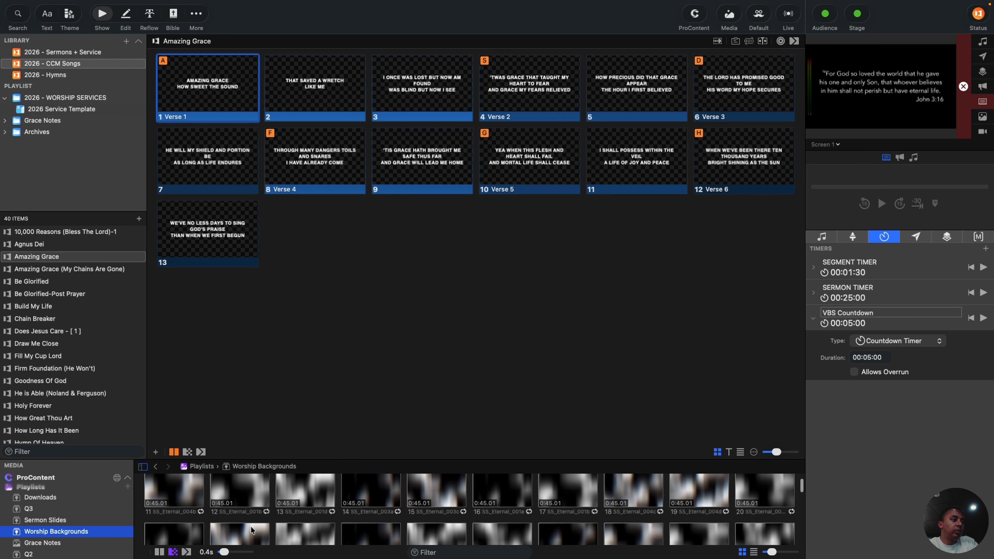
scroll(252, 523, up, 2)
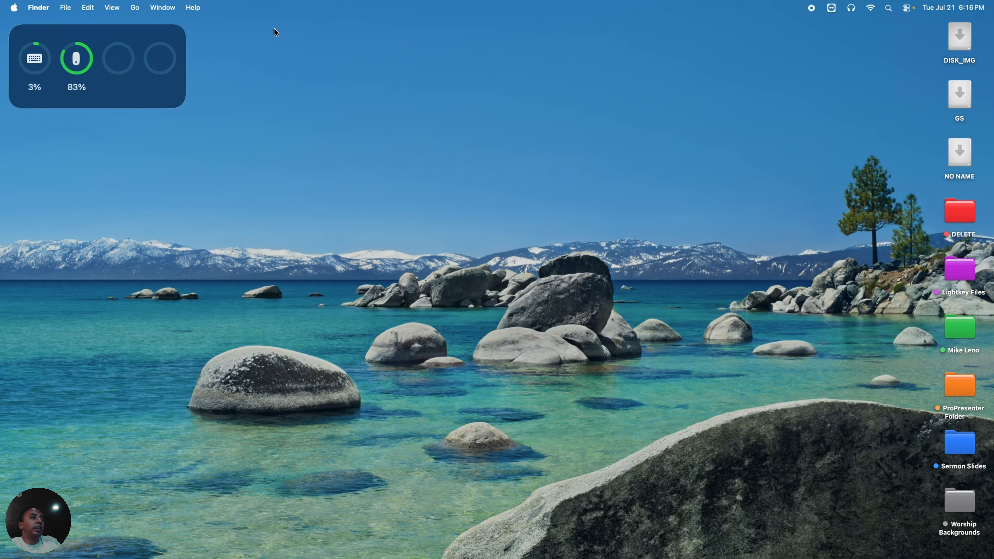
click(955, 499)
double_click(962, 502)
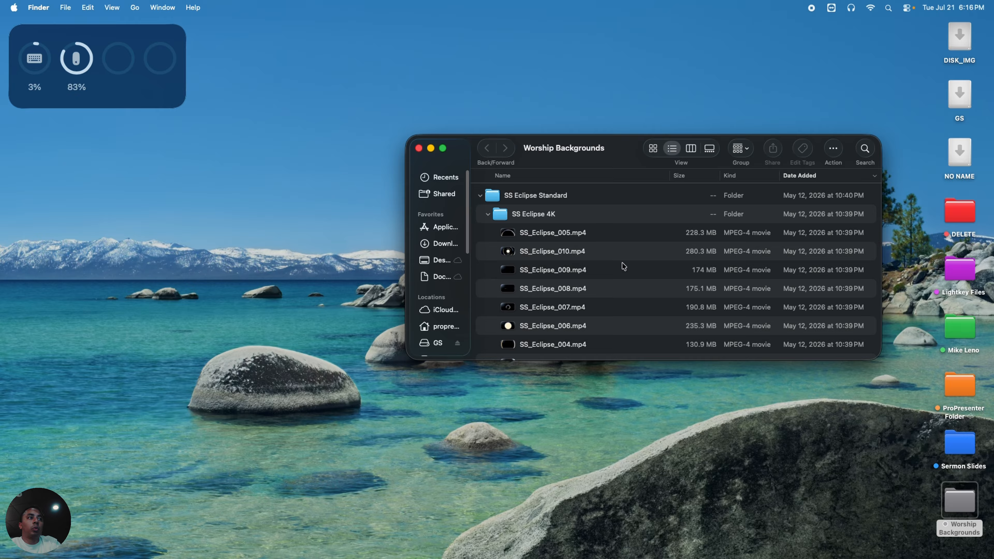
scroll(623, 265, down, 5)
scroll(623, 265, up, 5)
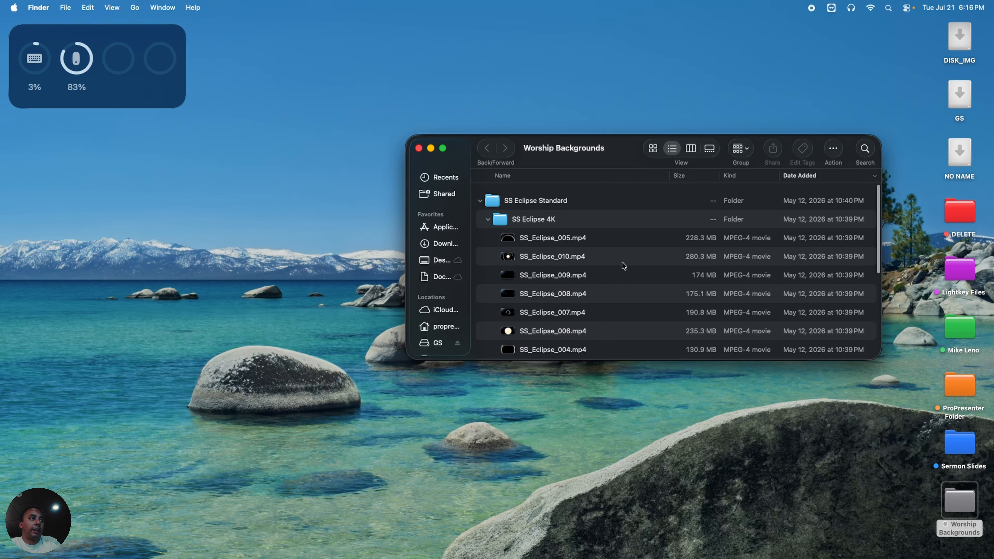
click(419, 149)
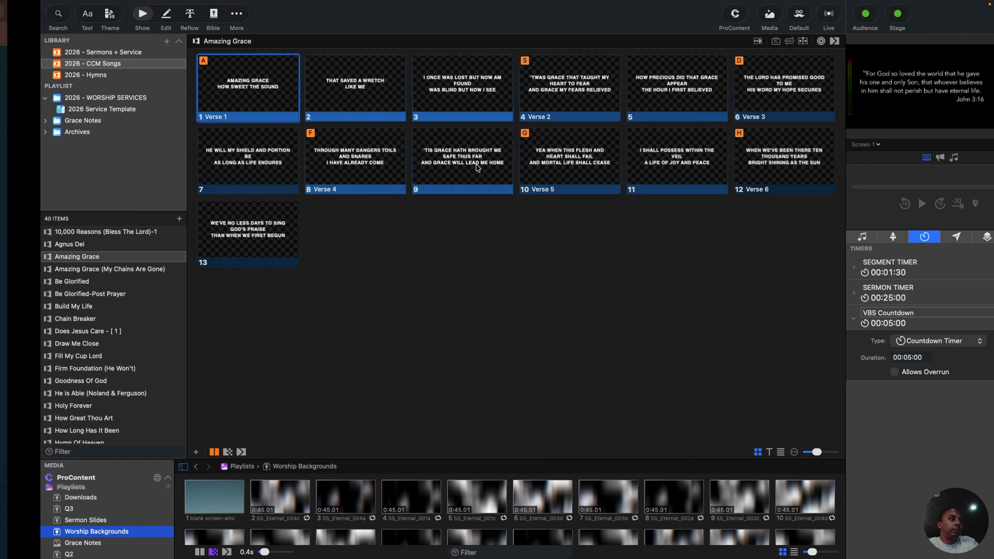
Step: Play the SS_Eternal_004a background from the media bin and present Amazing Grace slides 10 and 9 over it
click(729, 16)
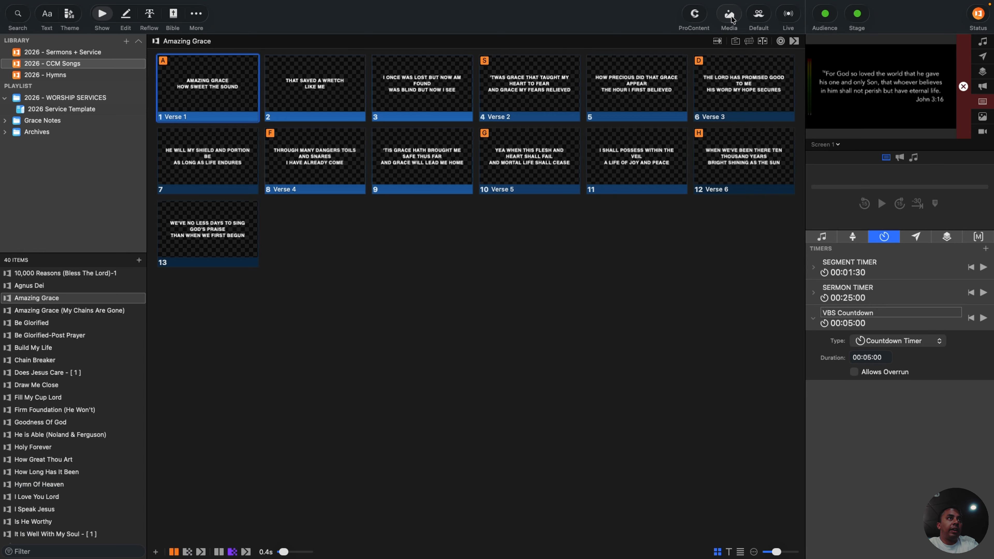
click(729, 16)
scroll(543, 501, down, 5)
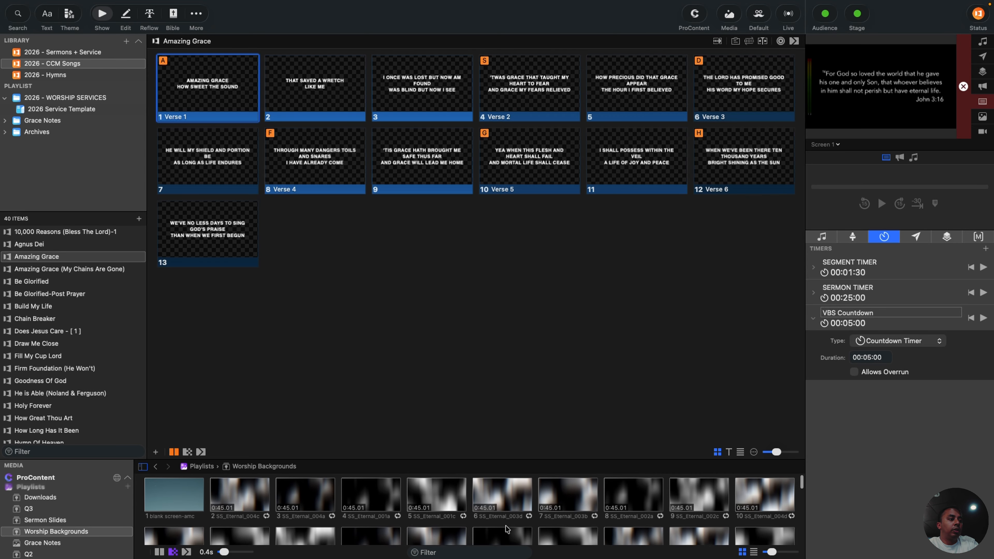
click(559, 494)
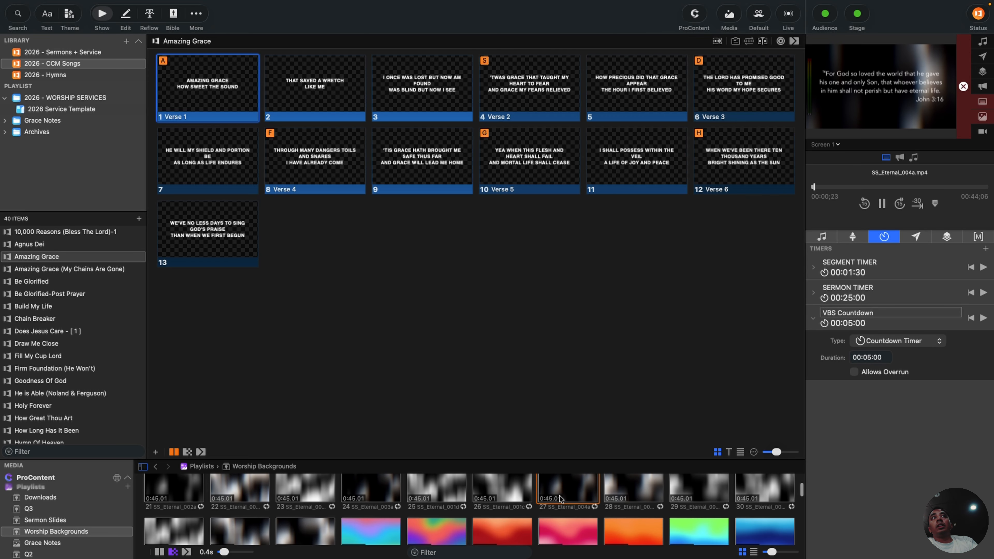
click(587, 131)
click(545, 162)
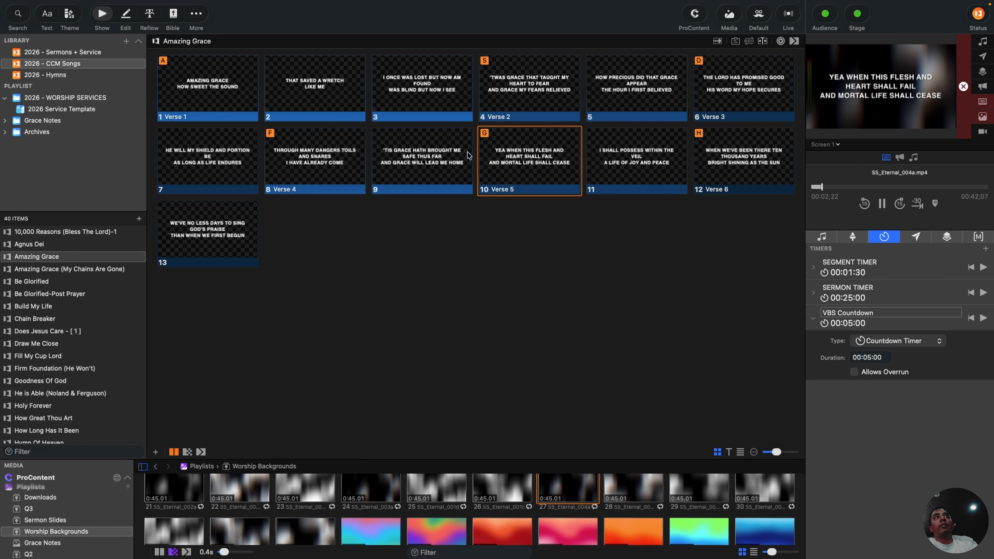
click(468, 156)
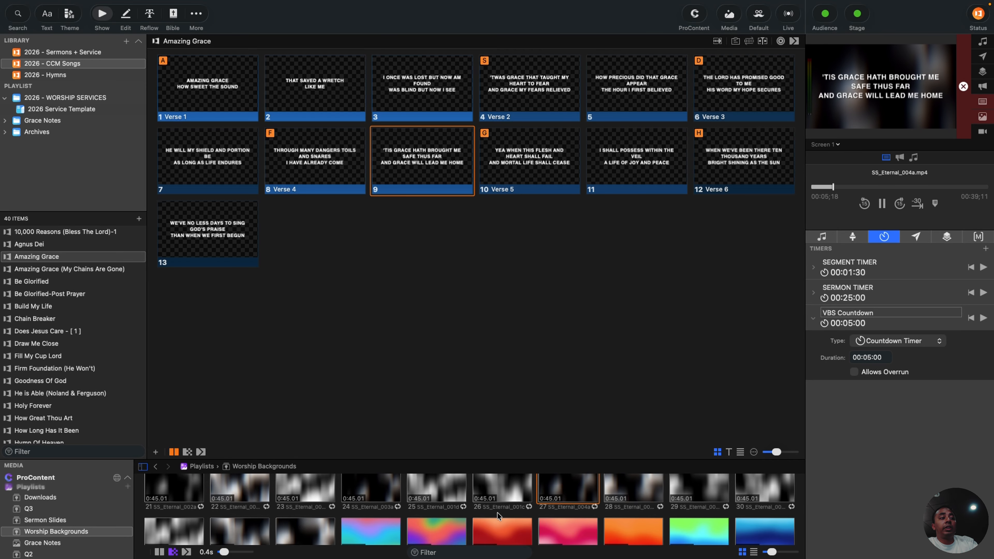
Step: Play the red SS_GradientsVol1_009 background and attach it to the first slide of Amazing Grace
click(503, 524)
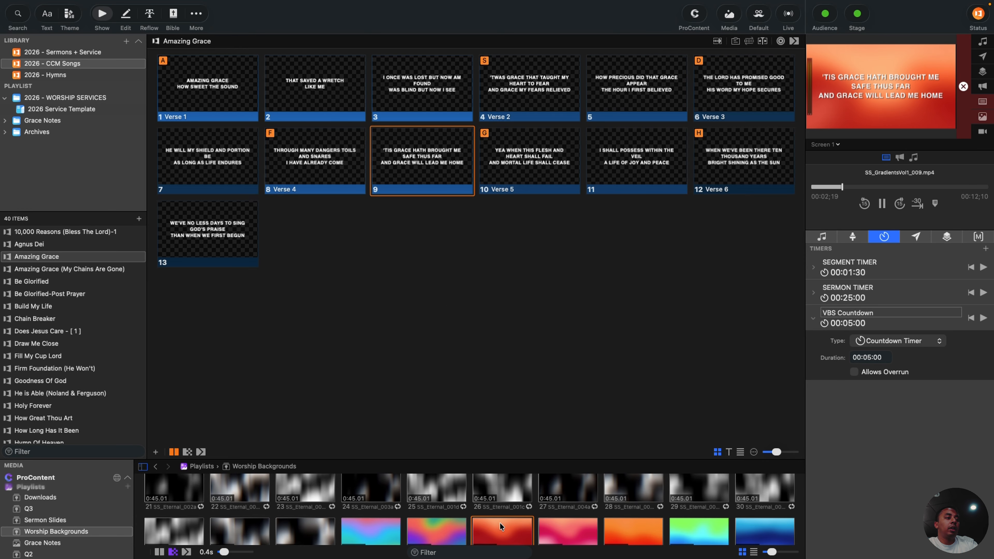
scroll(489, 524, down, 2)
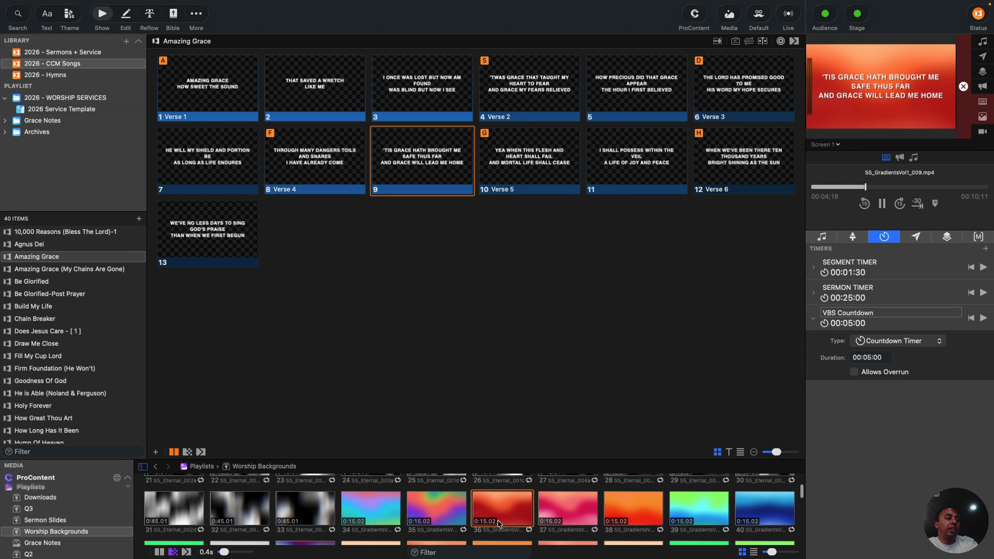
mouse_move(500, 524)
mouse_down()
mouse_move(356, 104)
mouse_move(210, 97)
mouse_up()
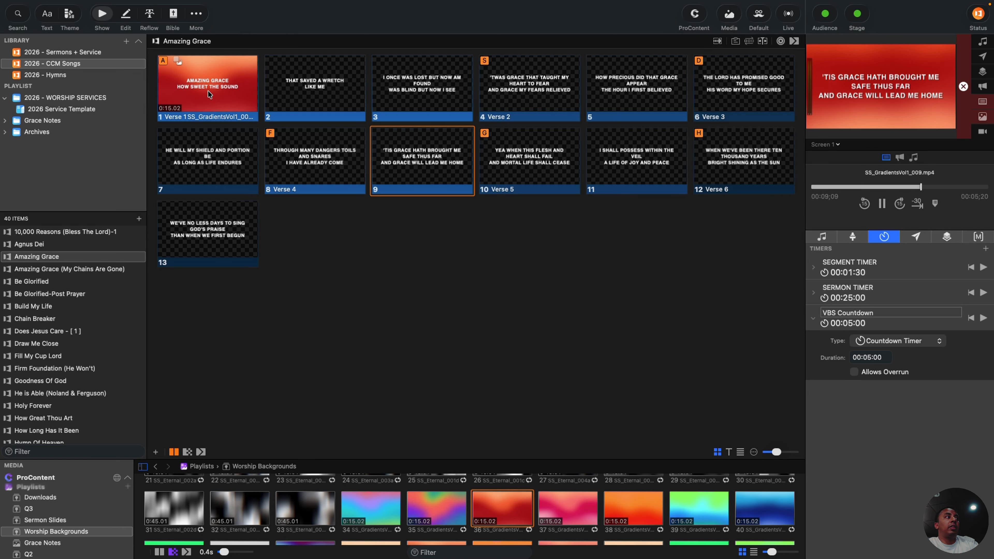
Step: Present Amazing Grace slides 1 to 5 in order, starting from the slide with the attached background
click(211, 97)
click(310, 96)
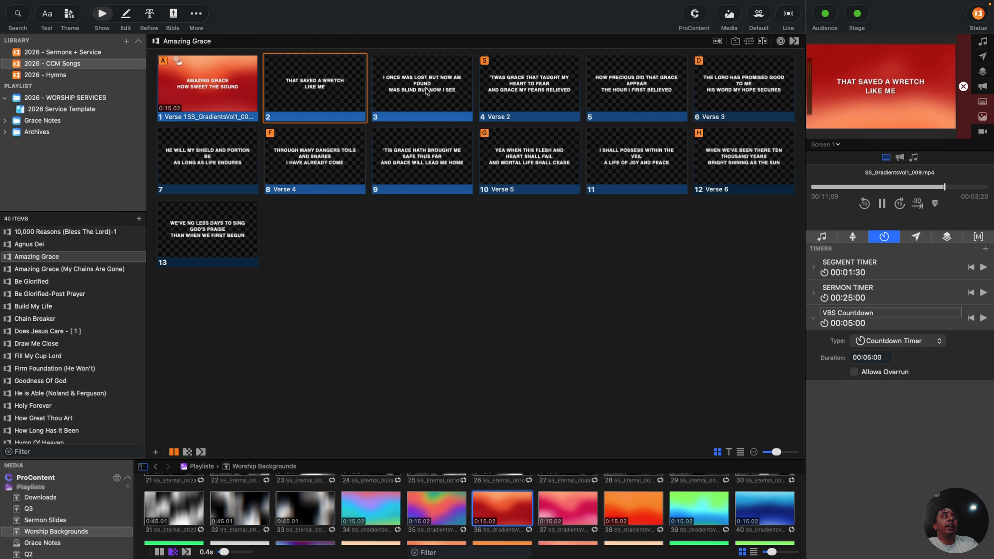
click(414, 93)
click(513, 92)
click(598, 91)
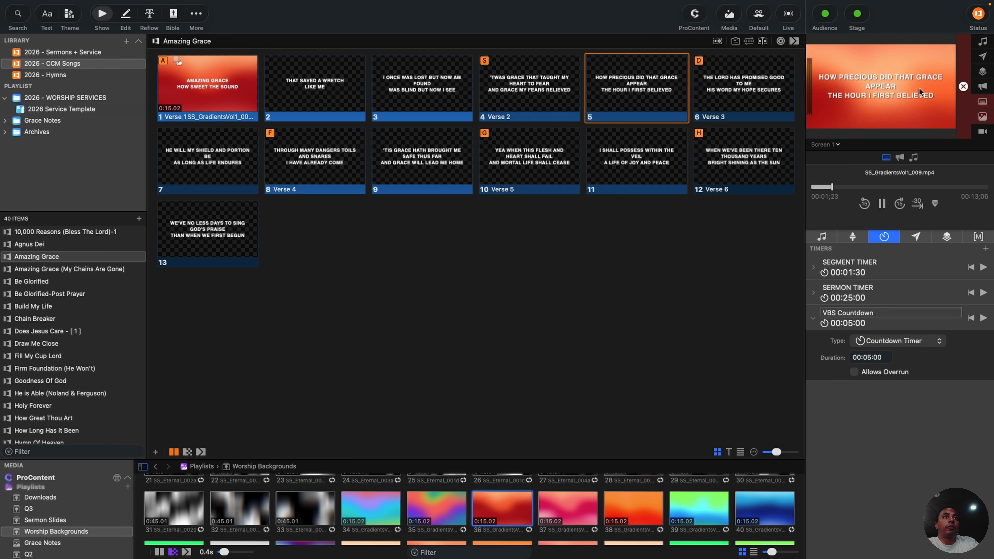
Step: View the Confidence 1 stage output in the preview and return the preview to Screen 1
click(834, 145)
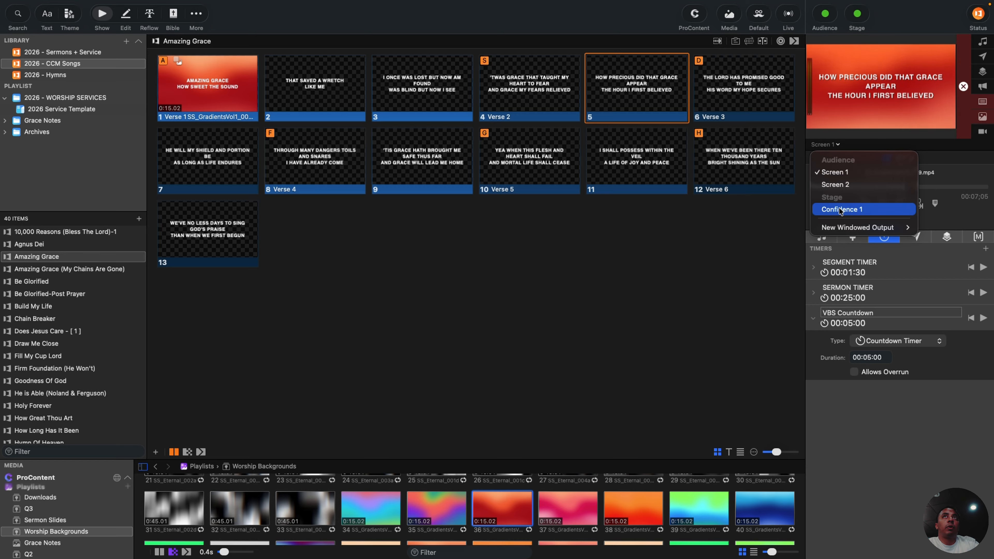
click(845, 210)
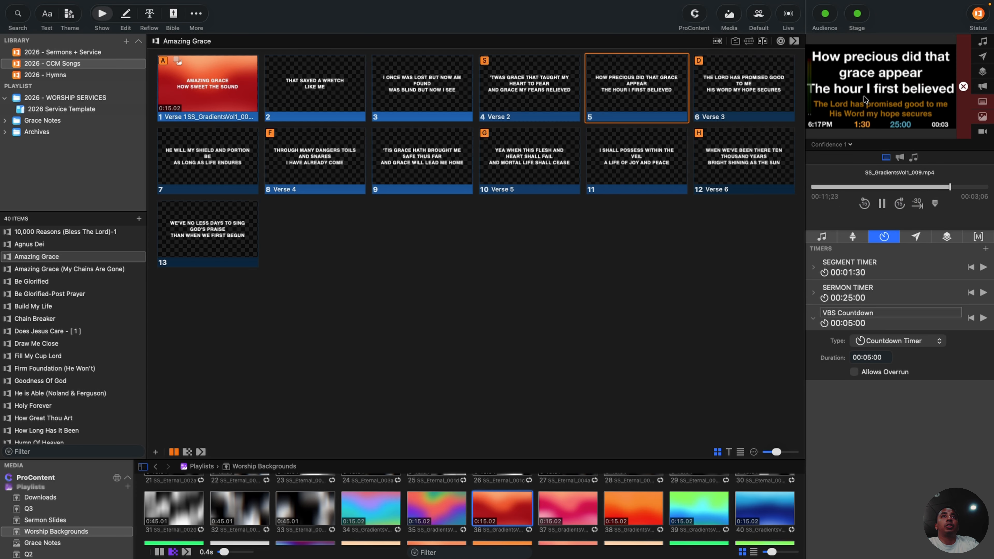
click(837, 144)
click(838, 172)
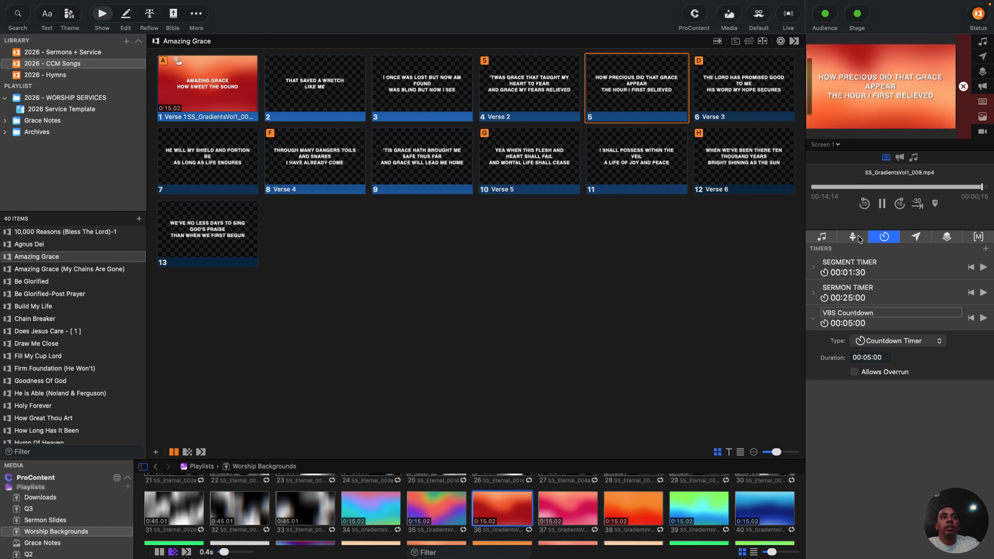
Step: Play the Day 2 track from the VBS NATURE audio playlist and clear the audio from the output
click(821, 236)
click(847, 430)
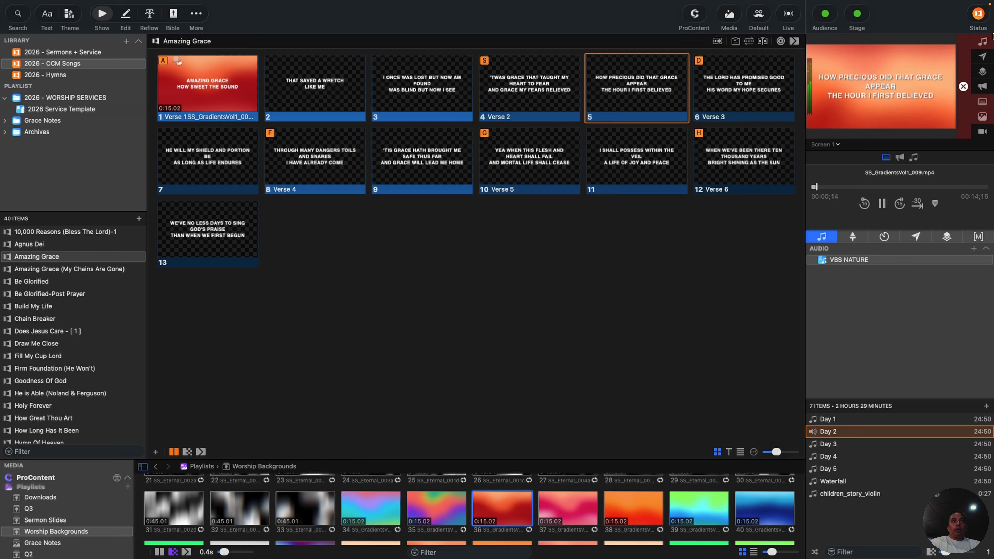
click(984, 44)
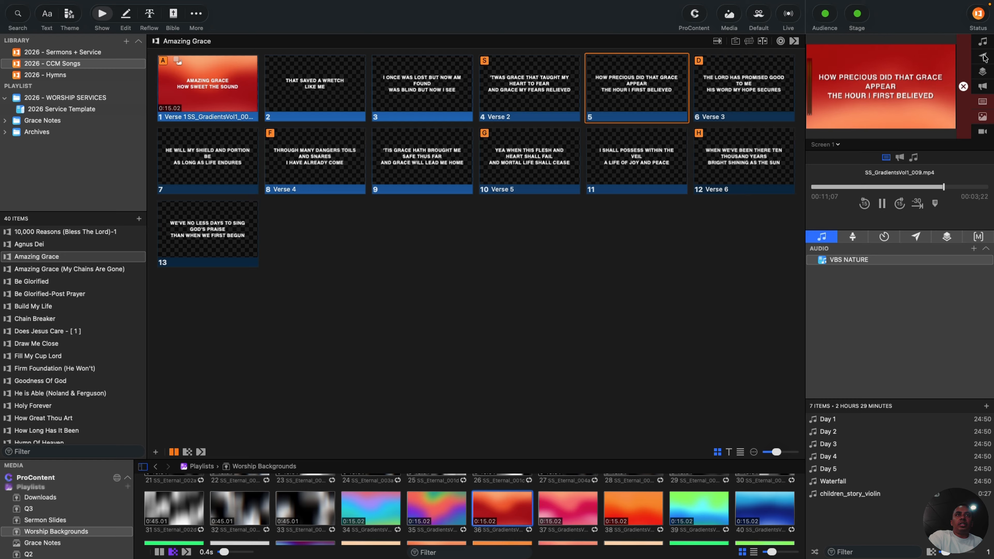
Step: Clear the slide and media layers individually, and clear all layers at once after triggering Amazing Grace slide 1
click(982, 103)
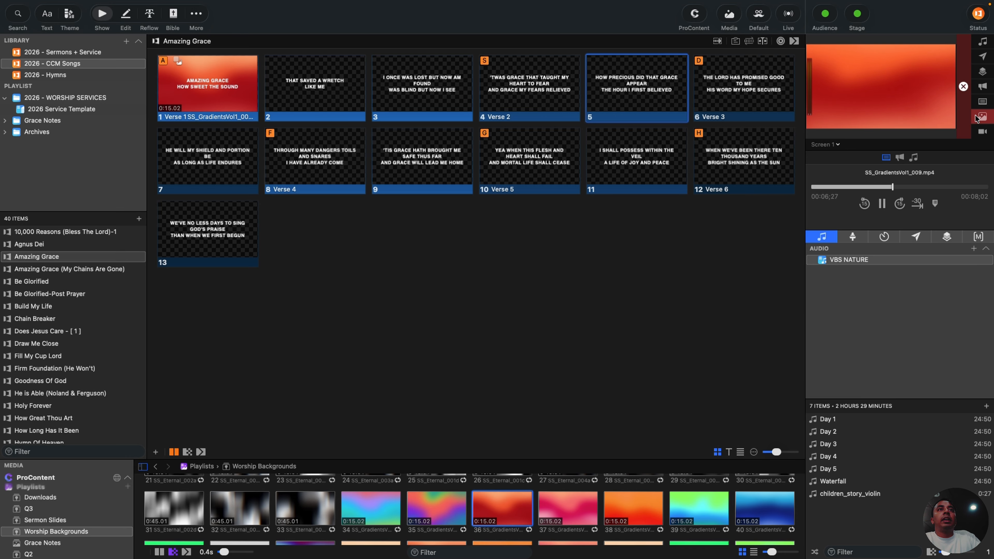
click(982, 117)
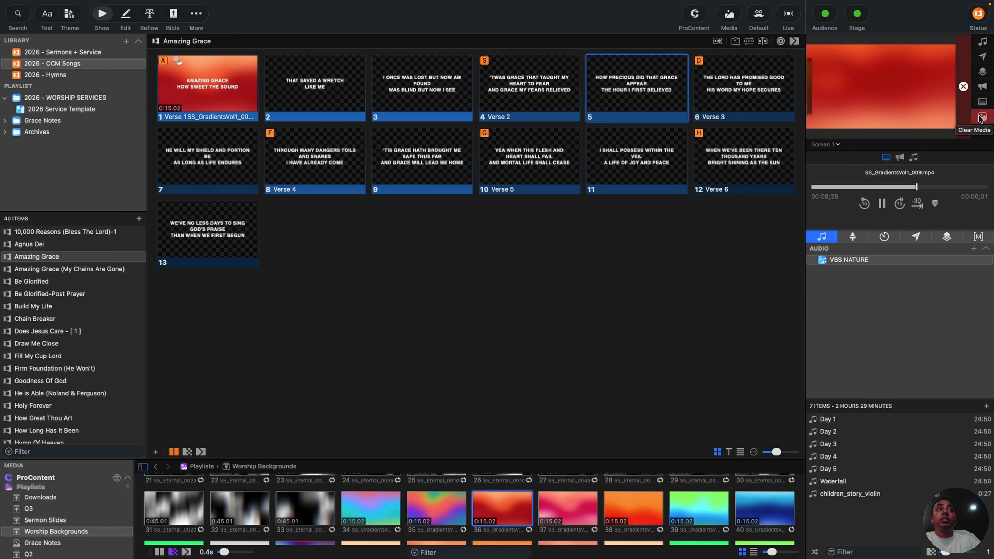
click(196, 94)
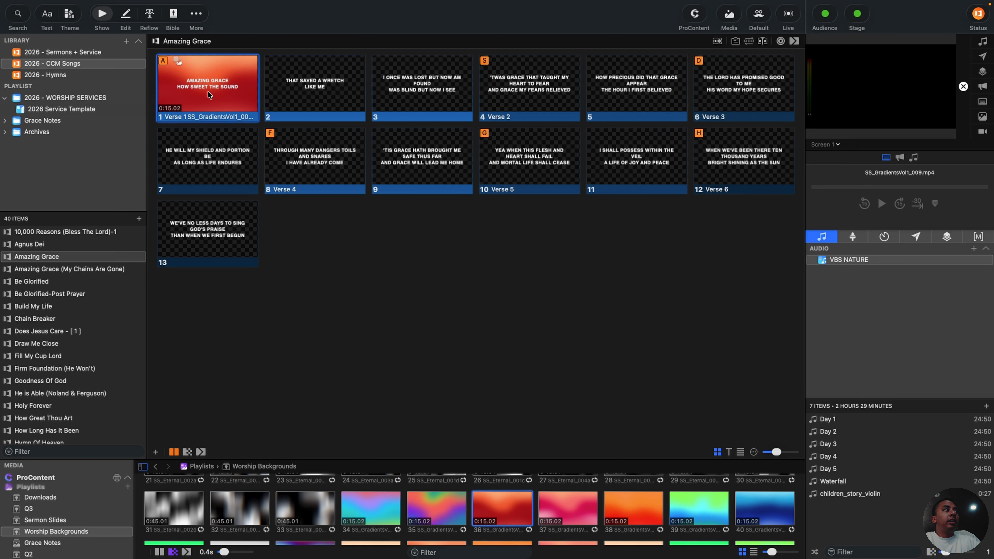
click(962, 87)
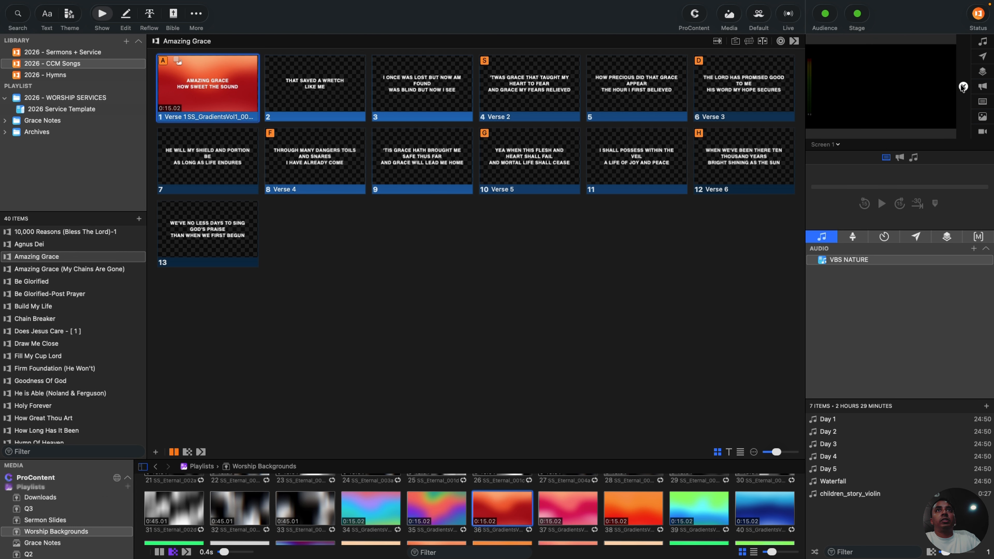
Step: Open the 7.4.26 Second Service playlist in the Archives folder and go to its Music Meditation item
click(5, 133)
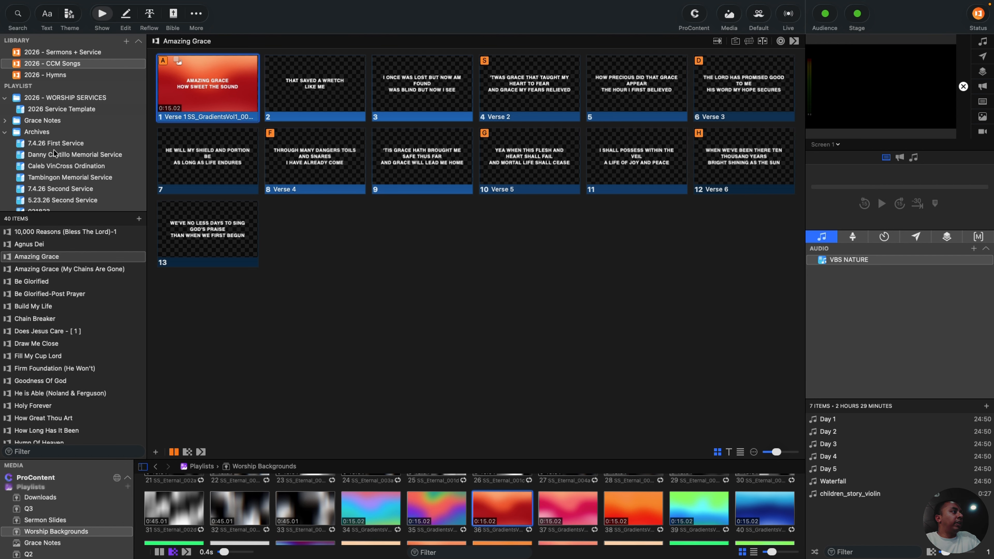
click(46, 192)
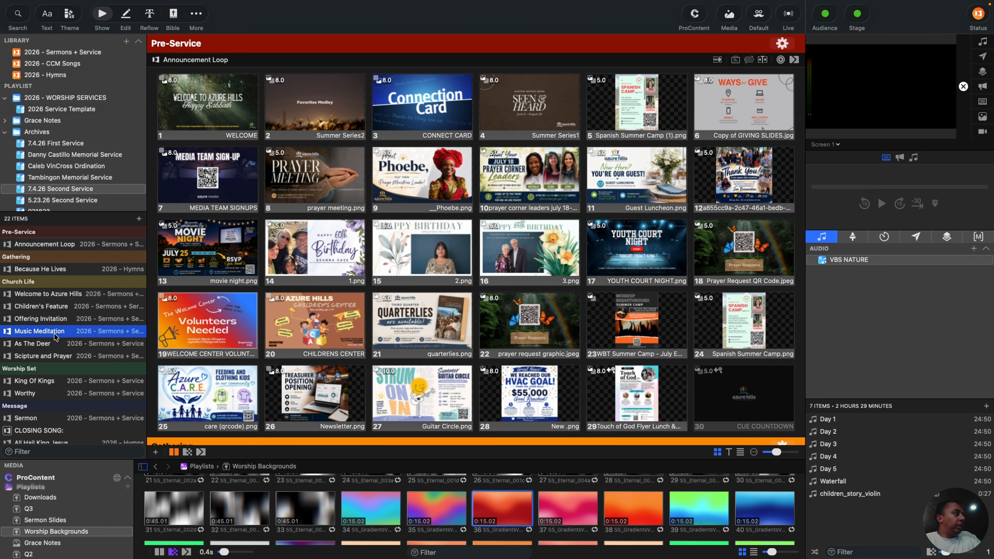
click(55, 336)
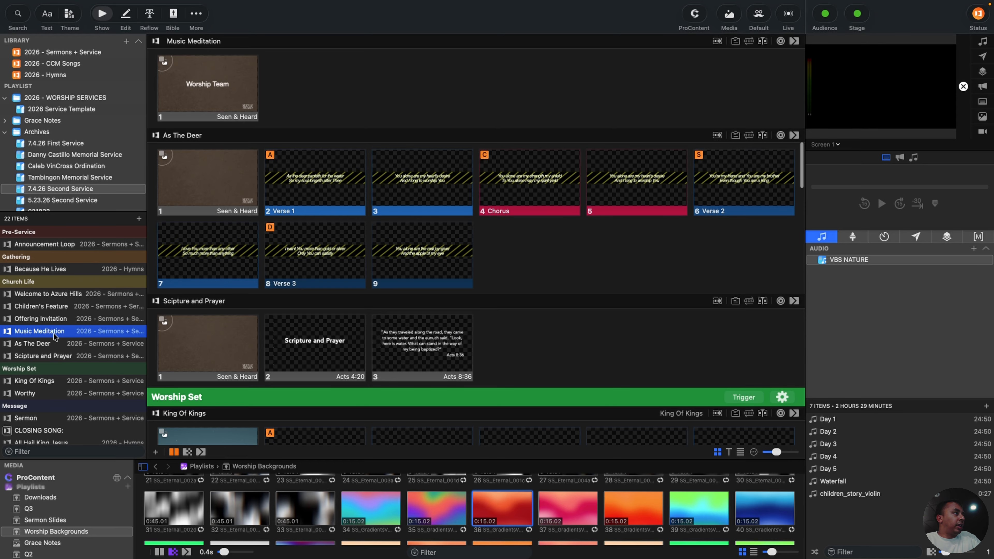
Step: Present slides 3 and 4 of As The Deer and clear only the background media from the output
click(421, 180)
click(515, 179)
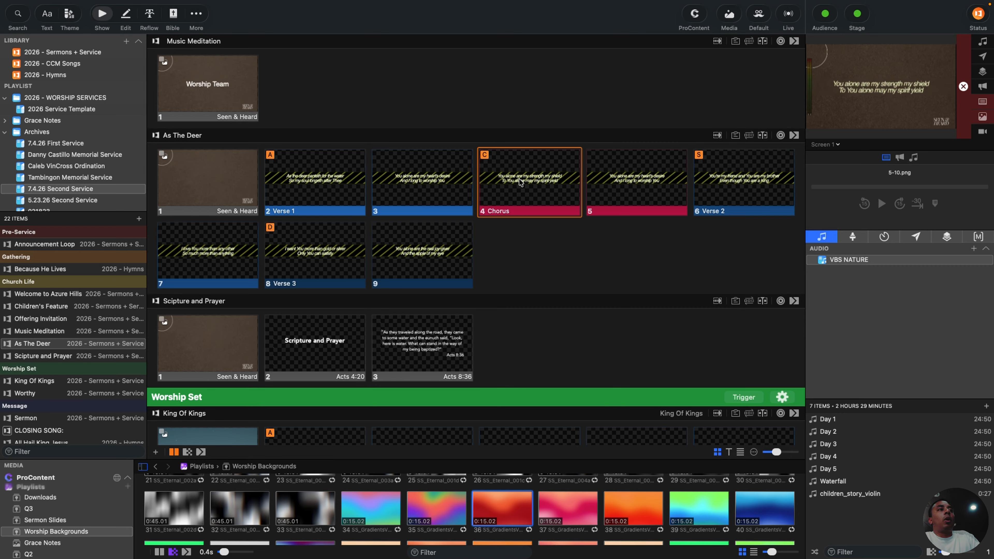
click(983, 118)
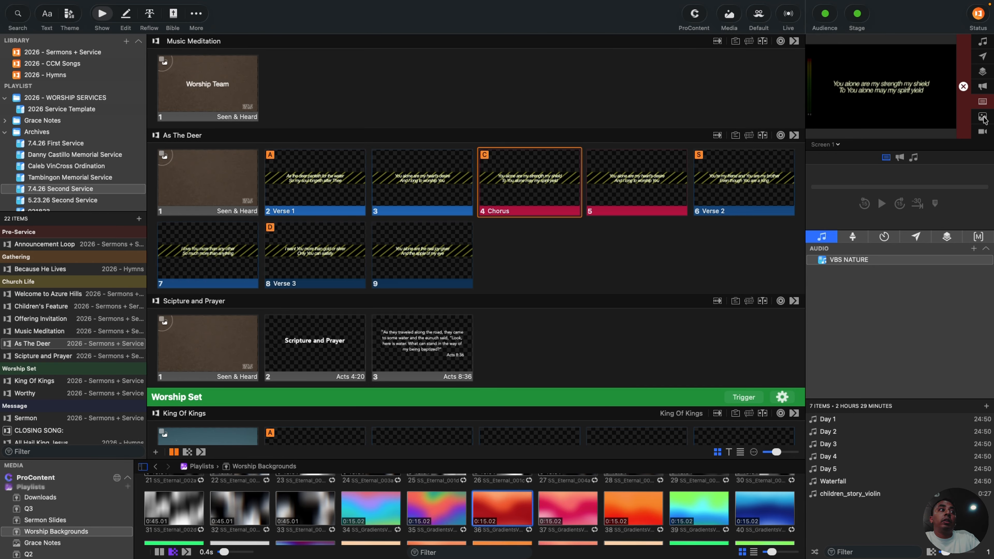
Step: Present As The Deer slides 1 to 3 with the Seen & Heard background, and clear the slide text and remaining output
click(195, 172)
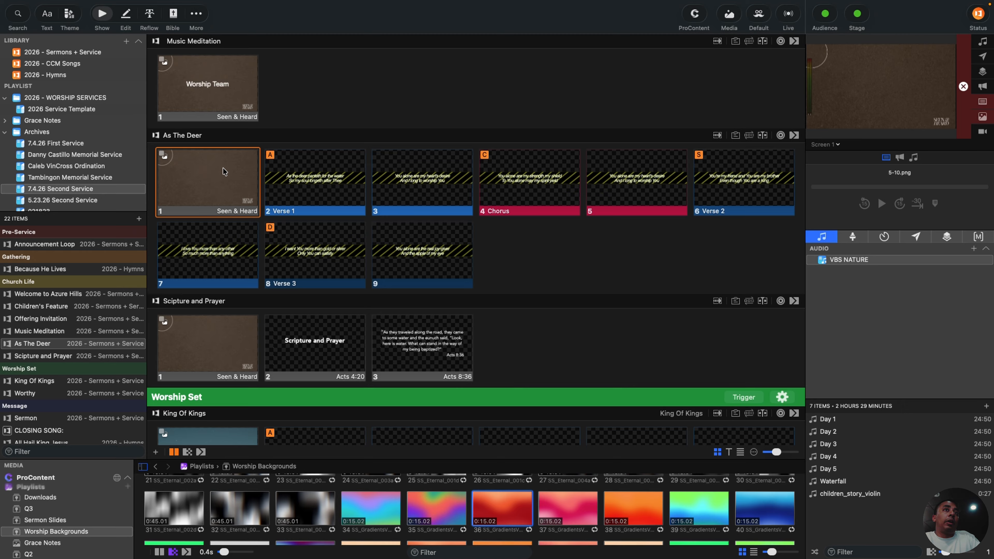
click(303, 169)
click(423, 178)
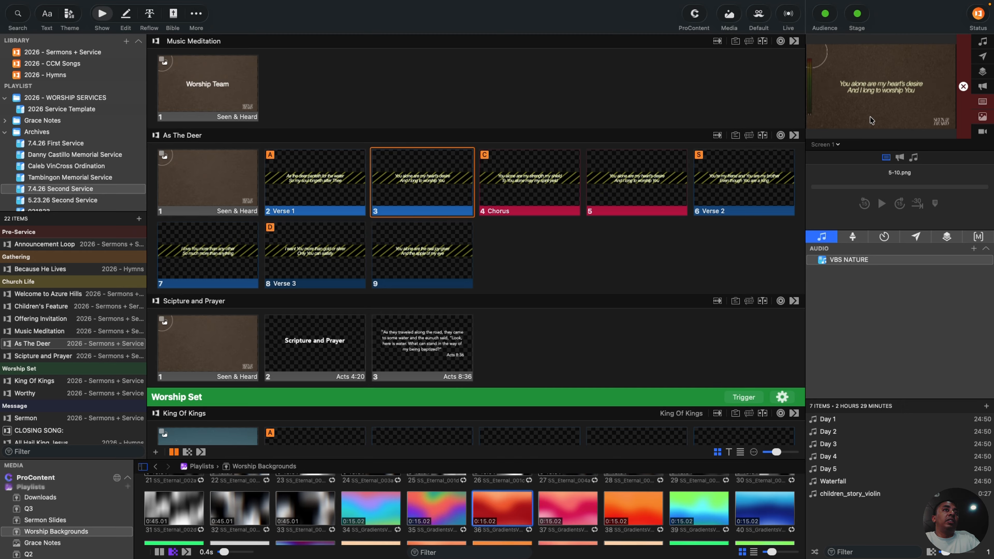
click(982, 104)
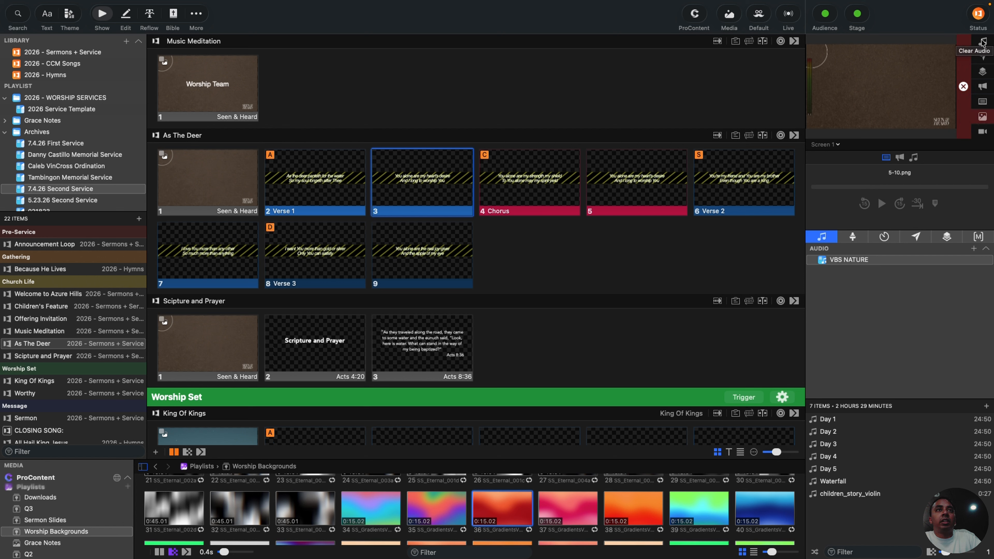
click(982, 104)
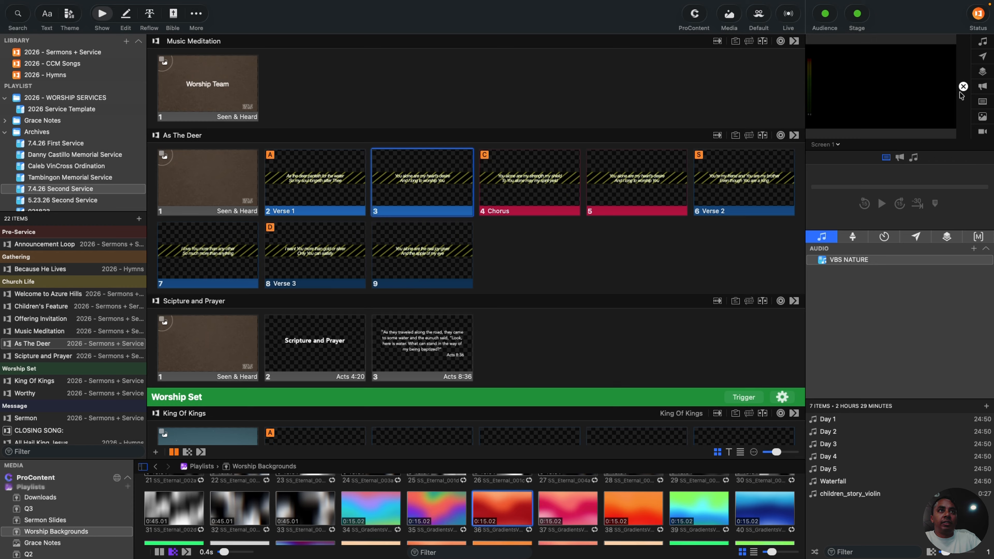
Step: Examine the stage, timer, prop and macro controls, and return to the VBS NATURE audio playlist
click(847, 239)
click(884, 237)
click(946, 237)
click(976, 237)
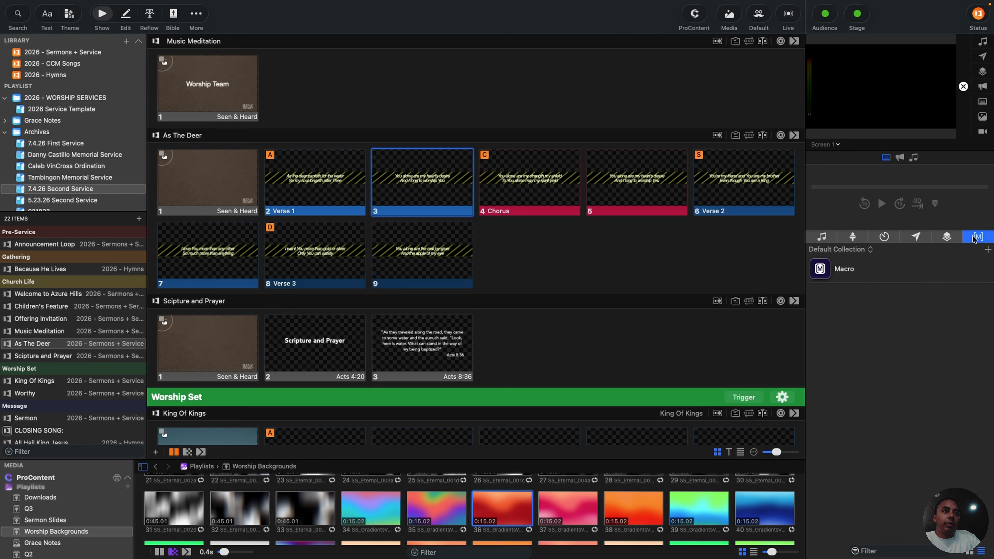
click(822, 237)
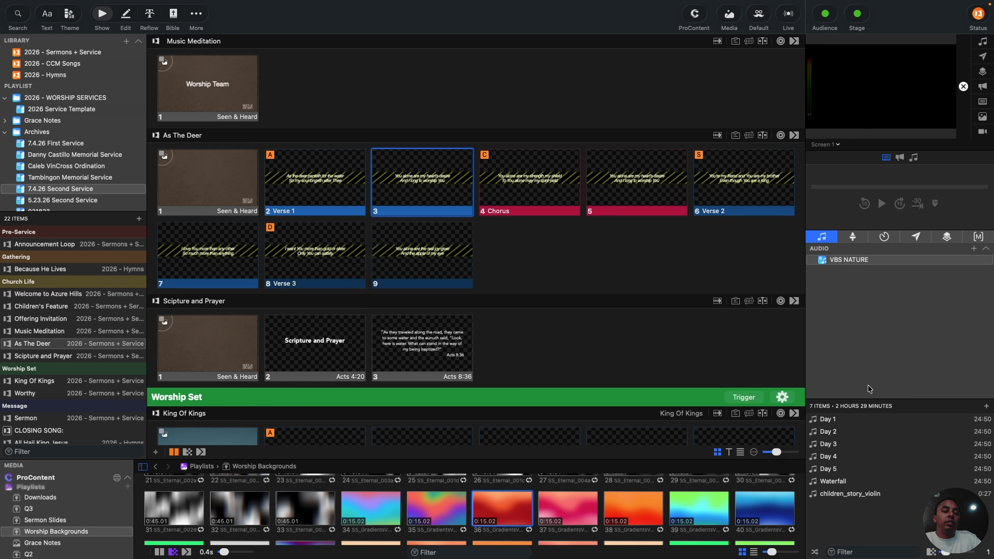
Step: Play the Day 3, Day 4 and Waterfall tracks from the VBS NATURE audio playlist
click(832, 445)
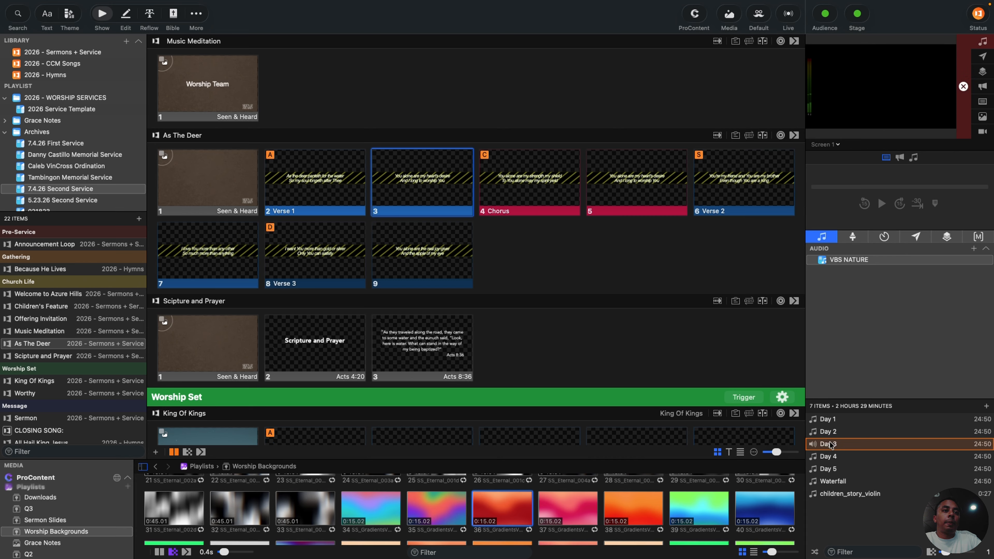
click(833, 457)
click(833, 483)
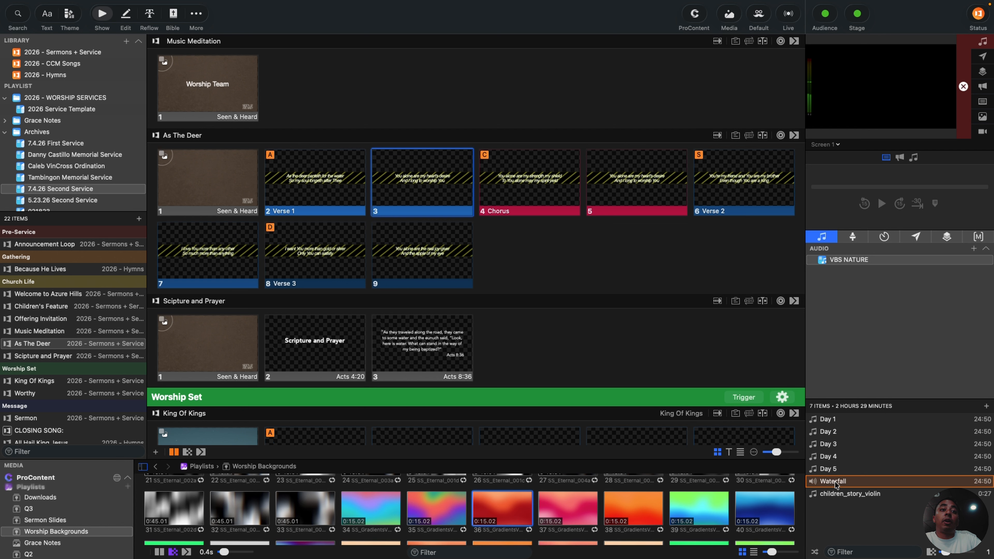
Step: View the stage controls, go to the timers, and briefly run and stop the SEGMENT TIMER
click(853, 237)
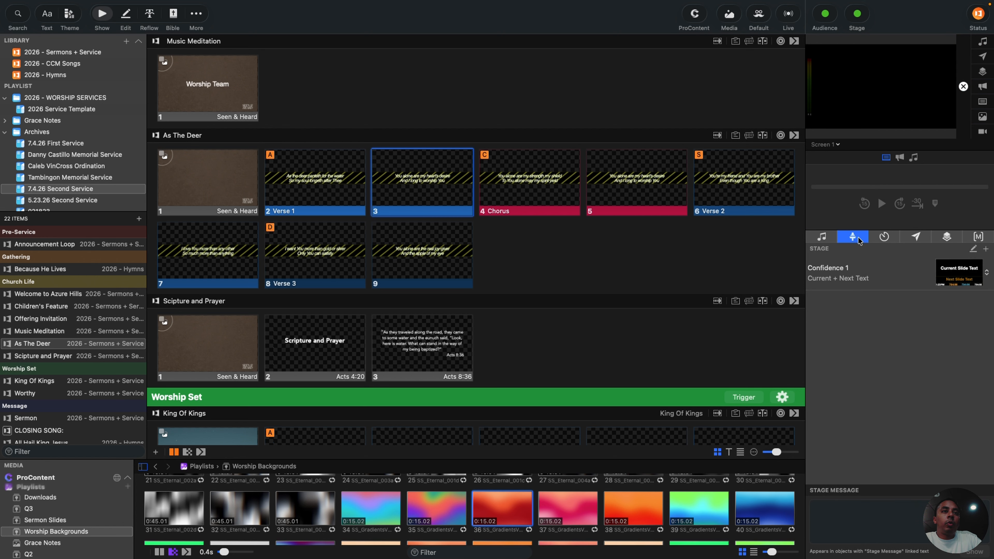
click(885, 237)
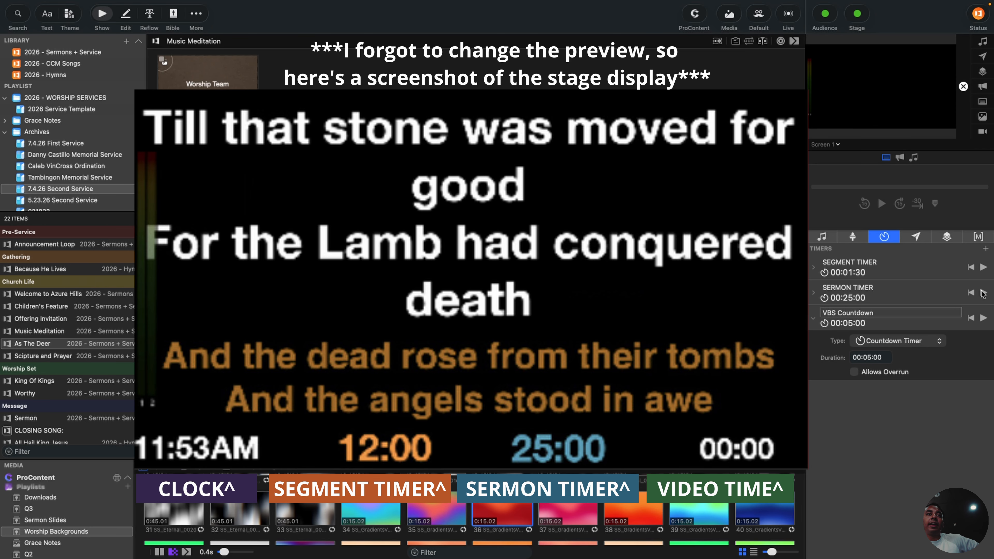
click(982, 293)
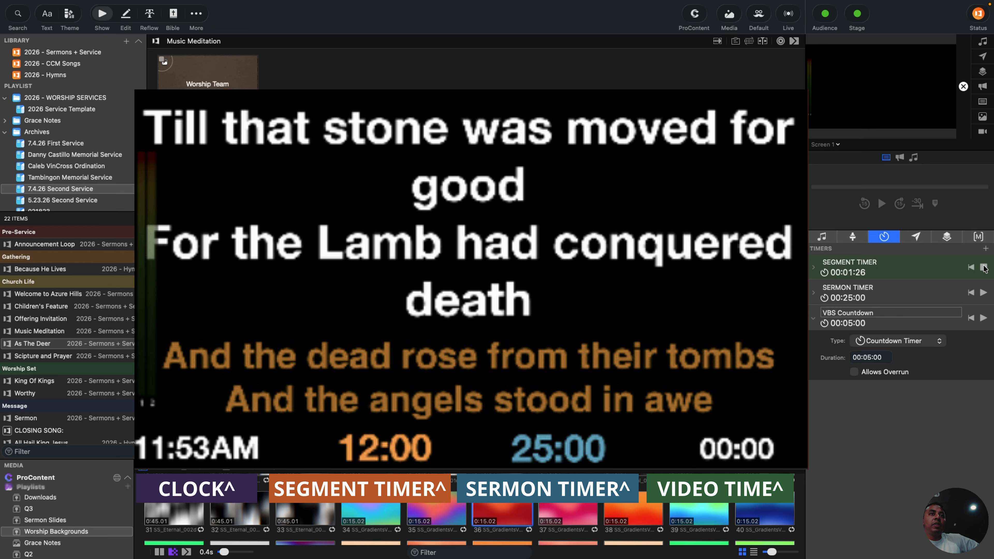
click(983, 268)
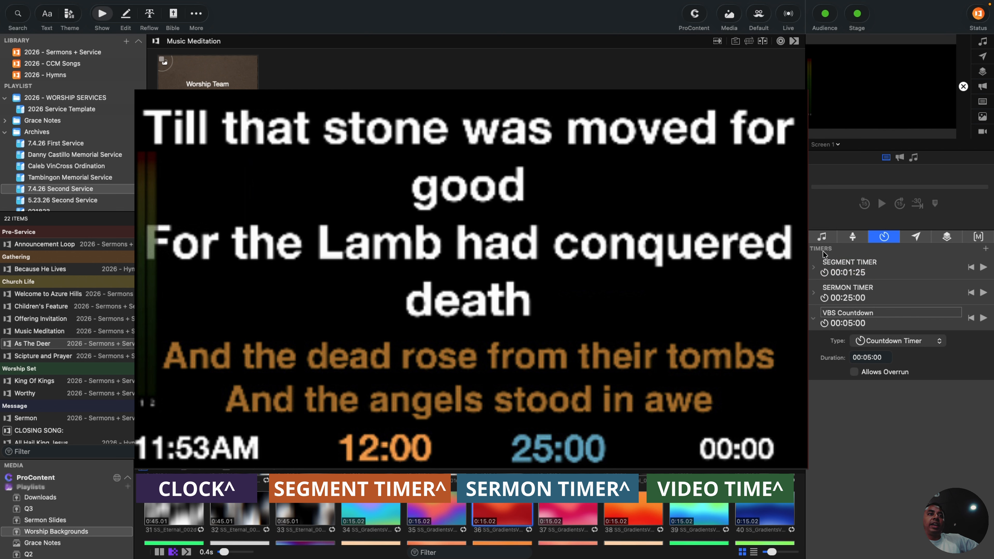
Step: Set the SEGMENT TIMER's duration to 00:05:30, run it briefly, and reset it
click(814, 270)
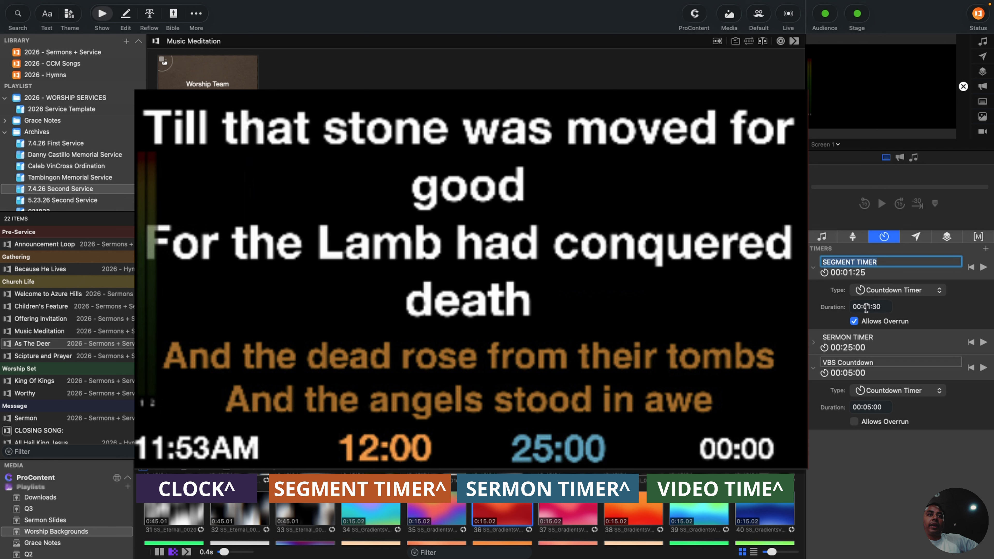
double_click(866, 307)
text(5)
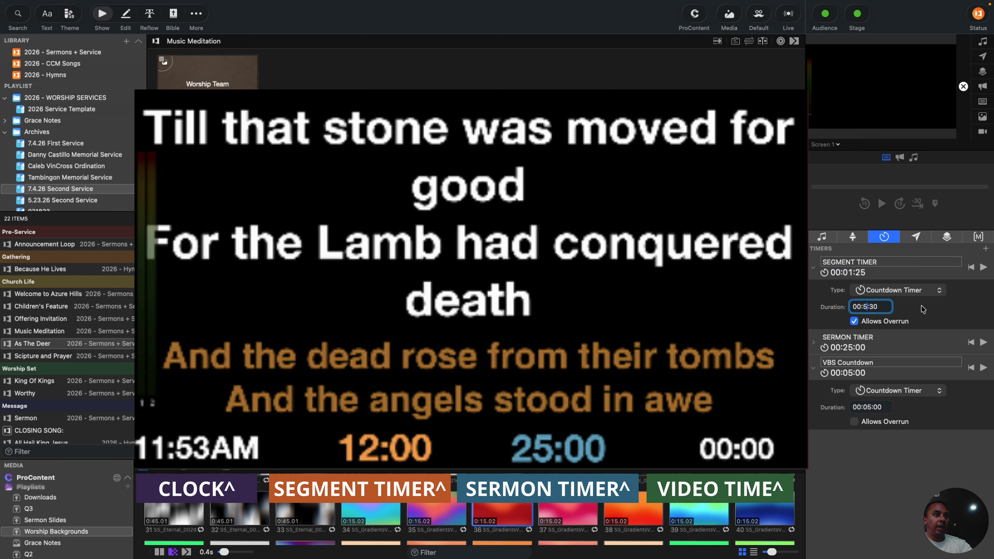
key(Return)
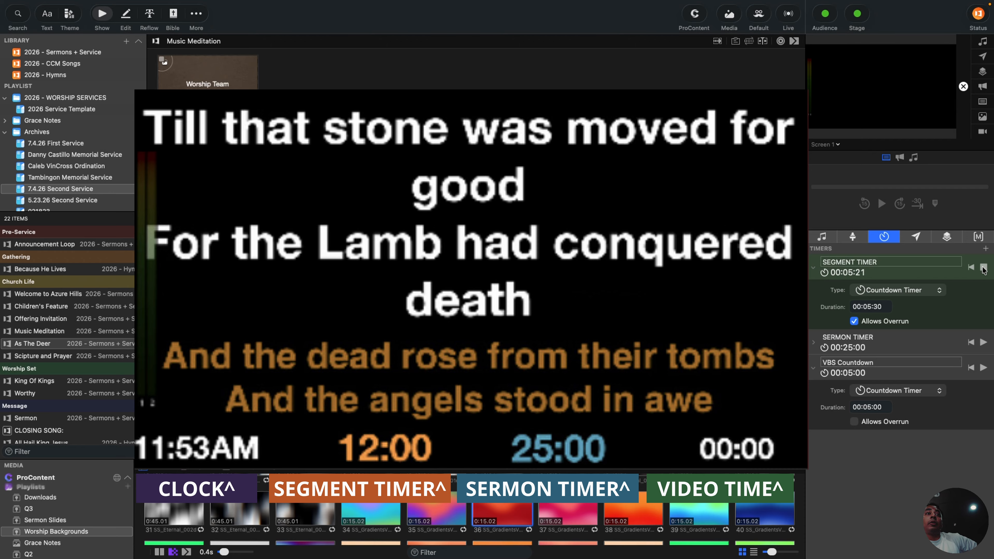
click(983, 268)
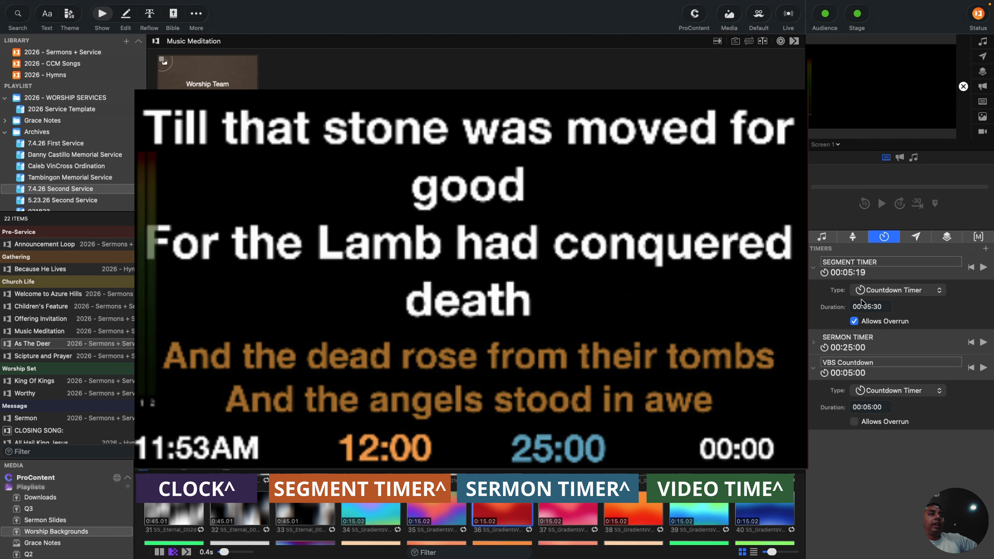
click(971, 267)
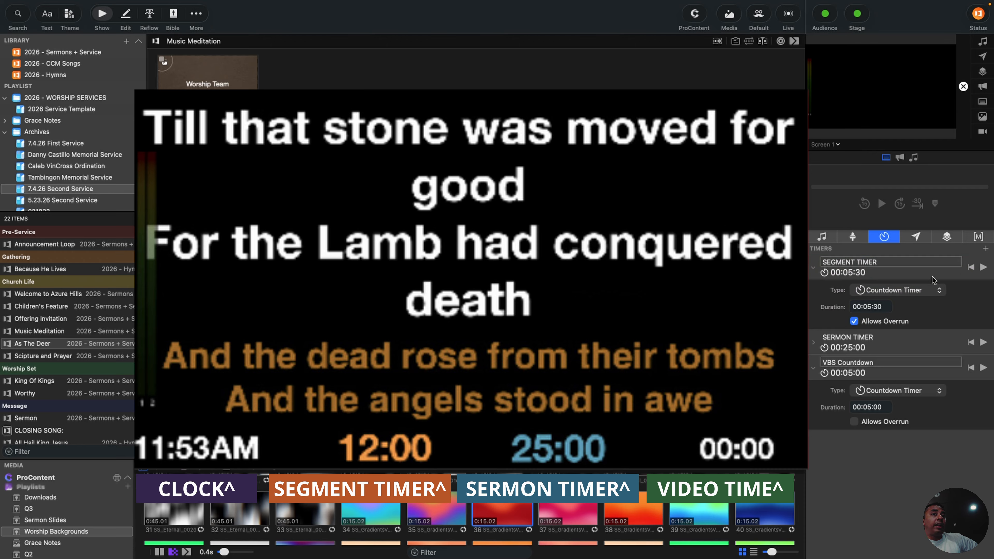
Step: Set the SEGMENT TIMER's duration to 00:05, giving a five-second countdown, and start it
click(868, 305)
text(0)
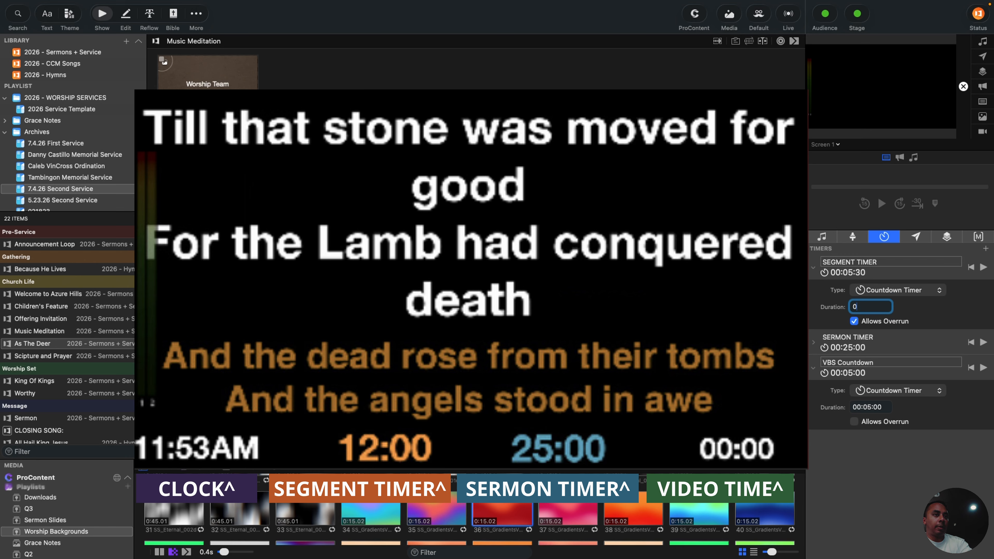
text(0:)
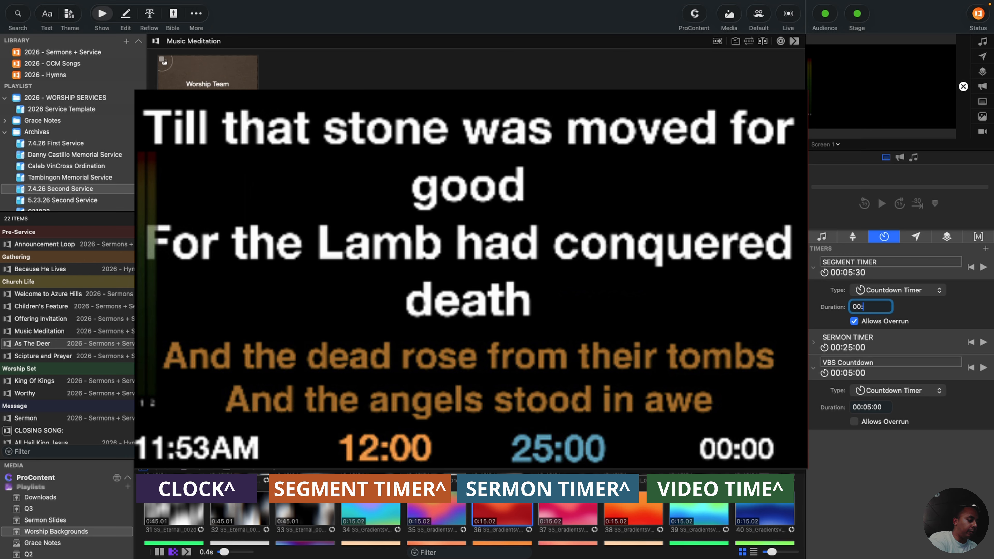
text(05)
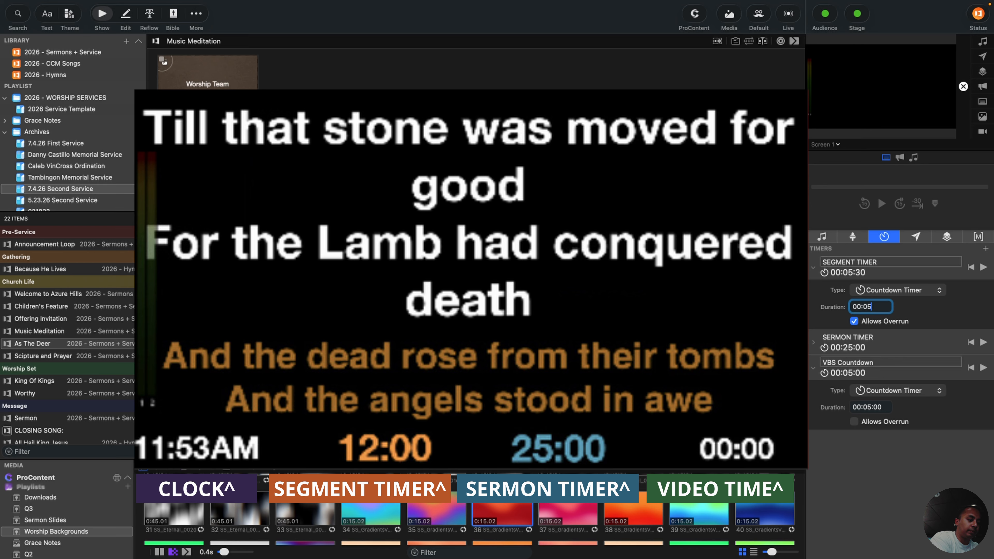
key(Return)
click(982, 267)
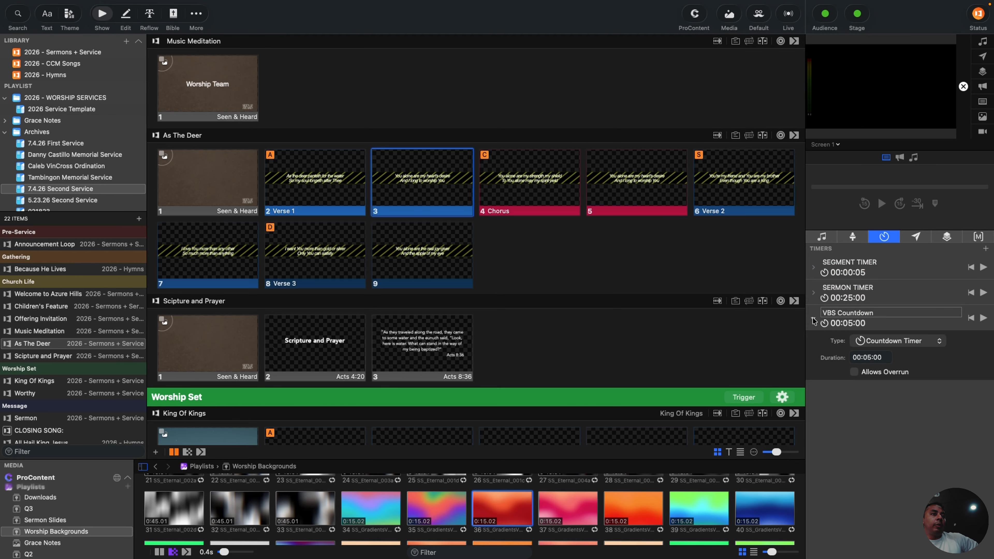
Step: Collapse the VBS Countdown timer's settings, and add a blank countdown timer and remove it again
click(815, 320)
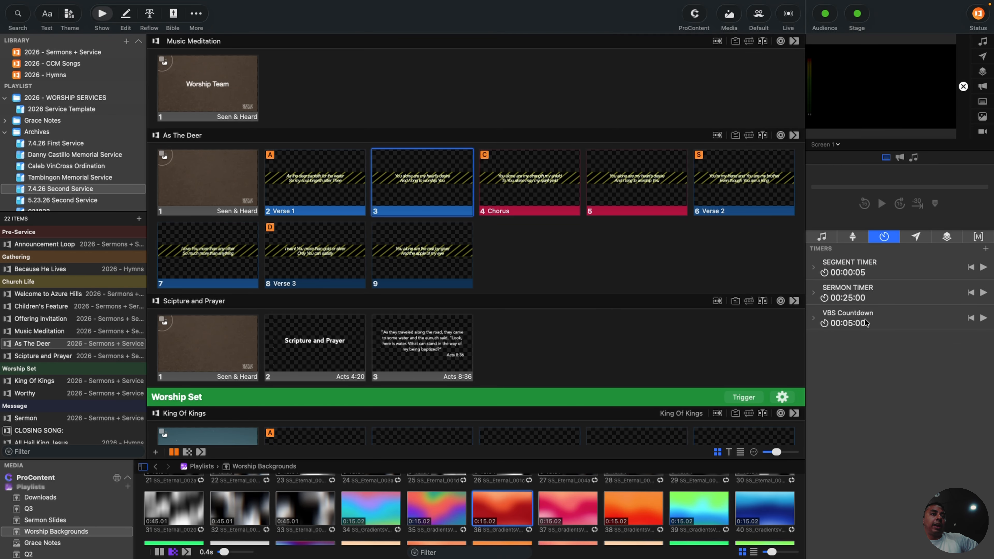
click(815, 318)
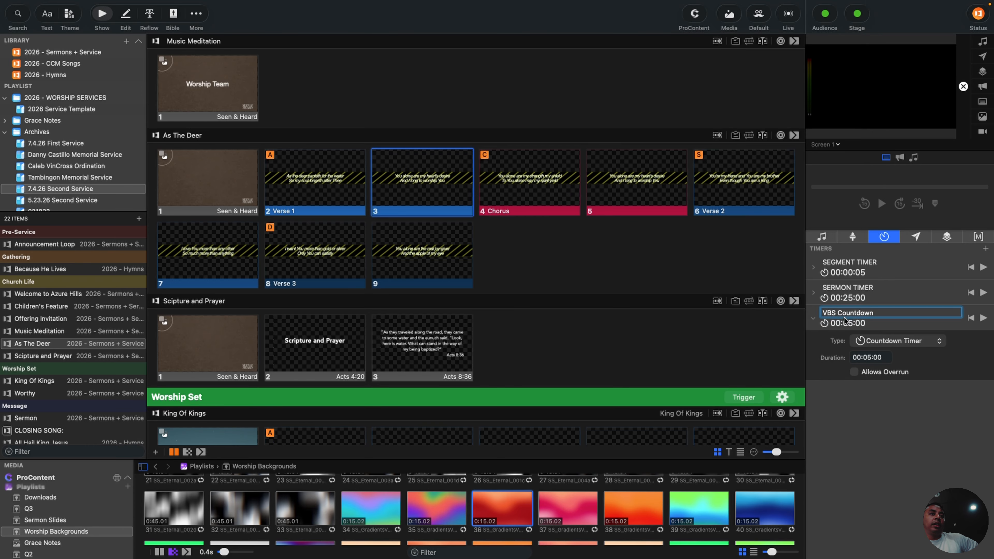
click(814, 319)
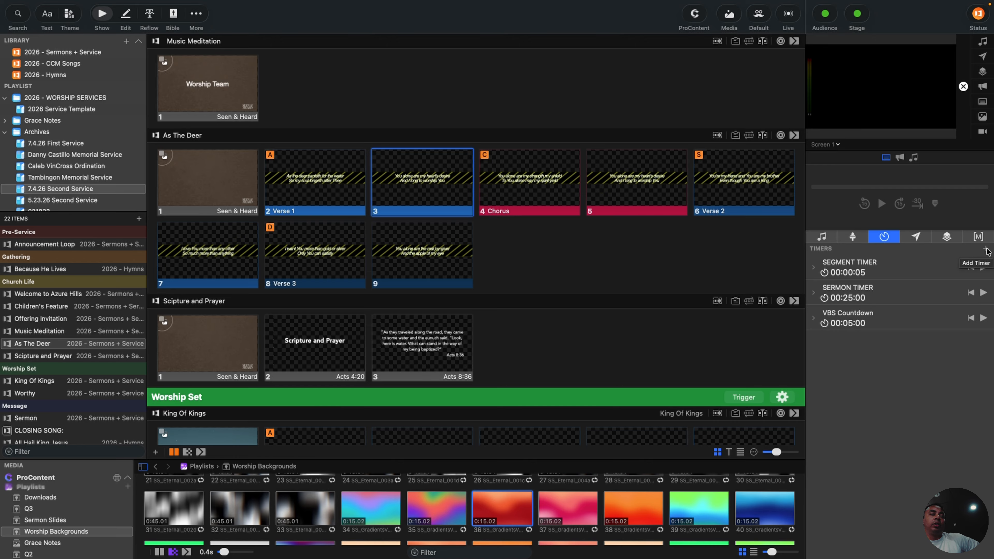
click(986, 249)
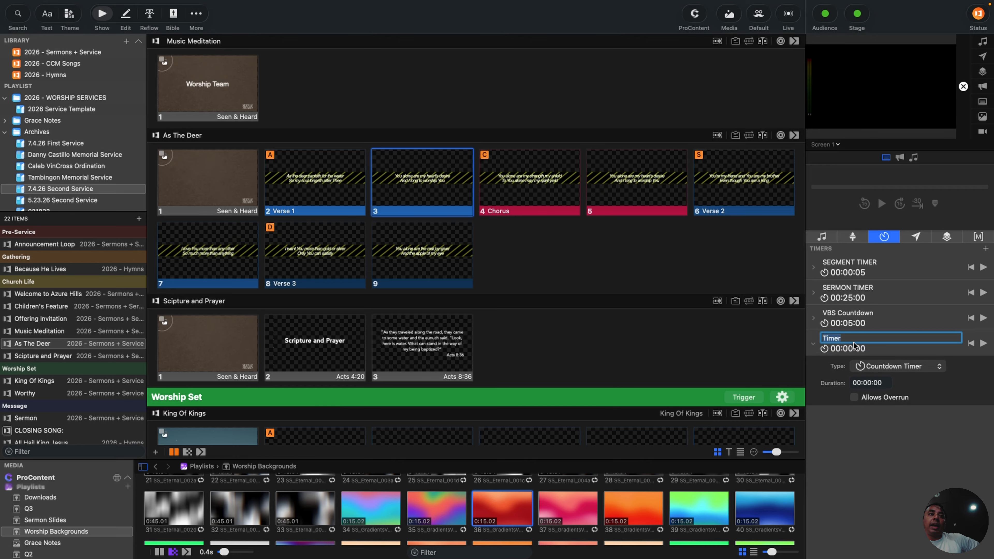
click(939, 468)
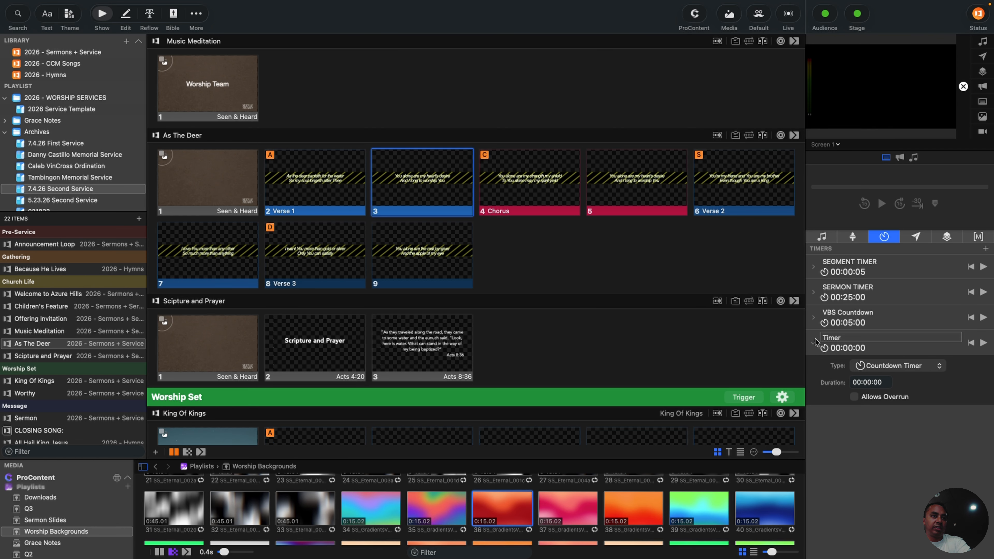
Step: Look over the macro and audio controls and return to the timers
click(977, 236)
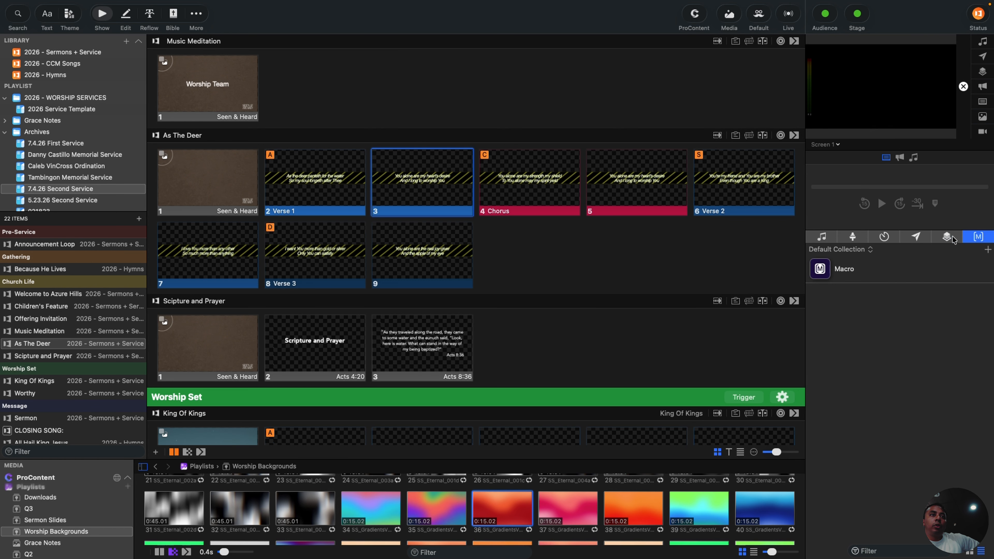
click(898, 236)
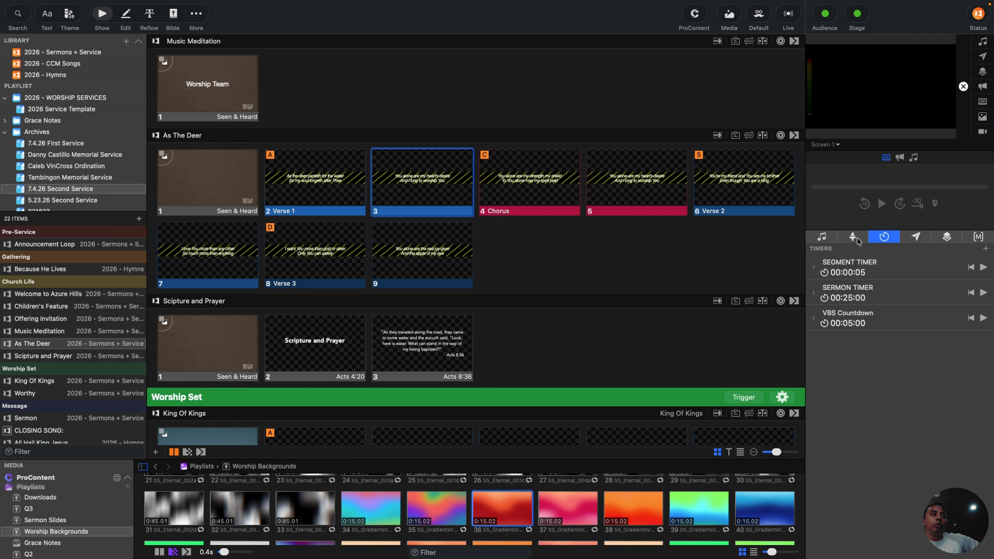
click(821, 236)
click(883, 236)
Step: Collapse the 2026 - WORSHIP SERVICES and Archives playlist folders
click(4, 98)
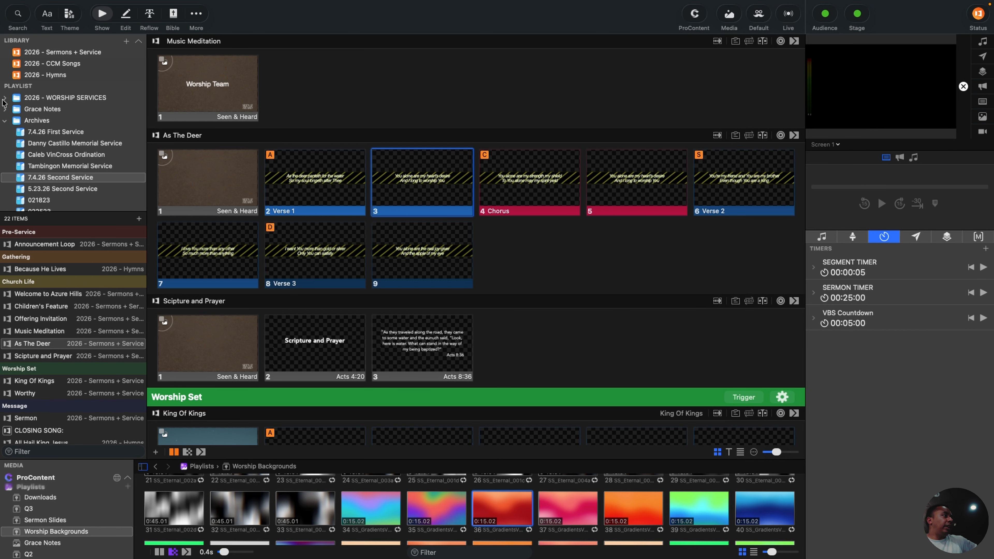
click(4, 121)
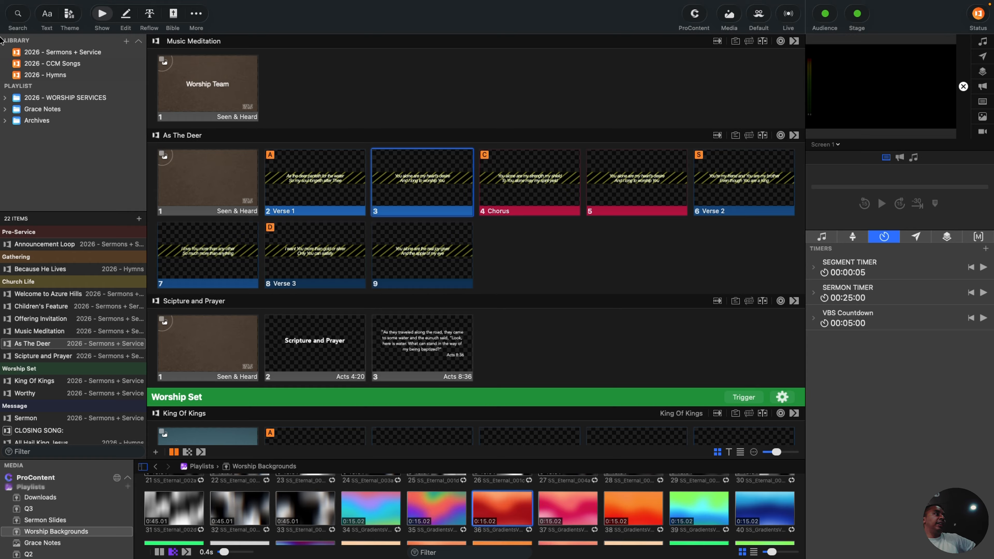
Step: Examine the contents of the 2026 Sermons + Service, CCM Songs and Hymns libraries
click(15, 55)
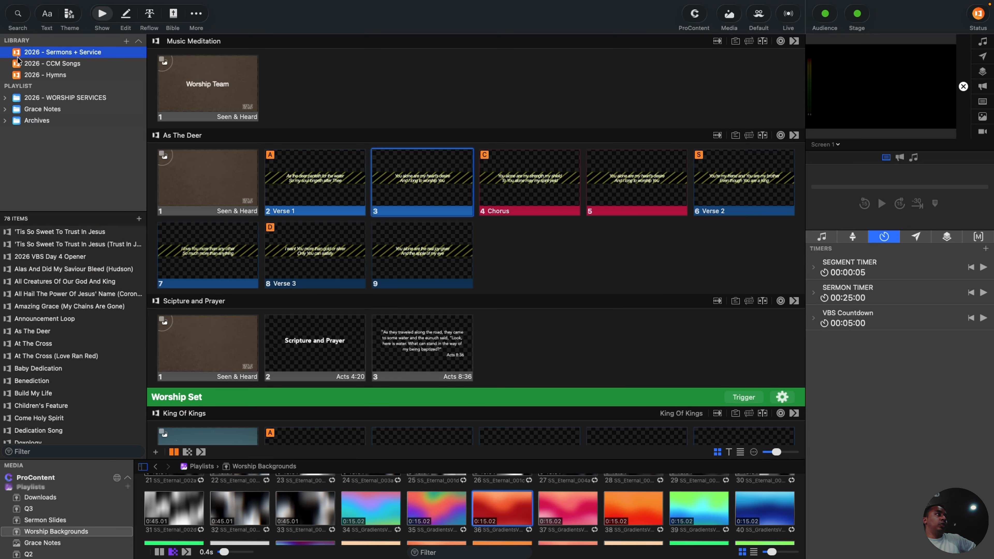
click(28, 62)
click(37, 75)
click(45, 55)
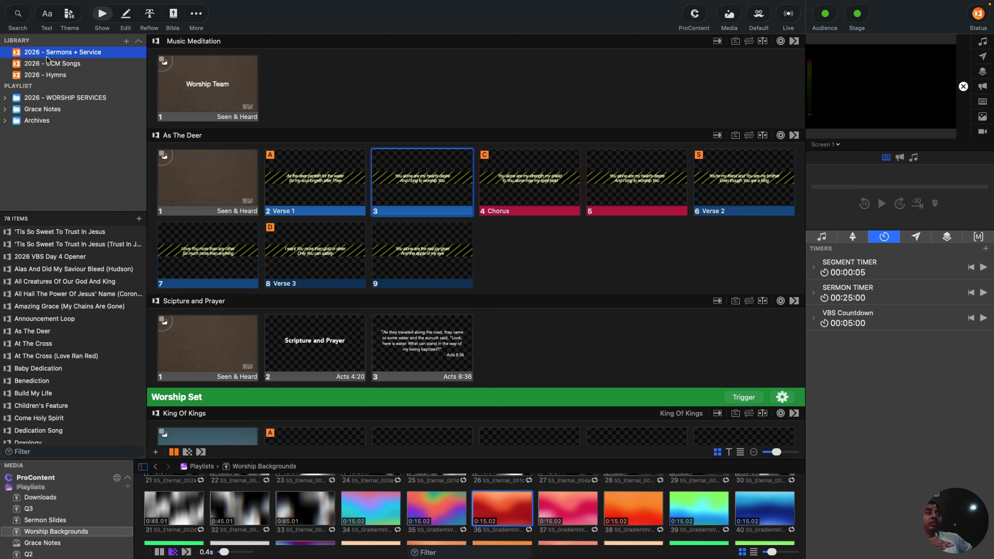
click(57, 64)
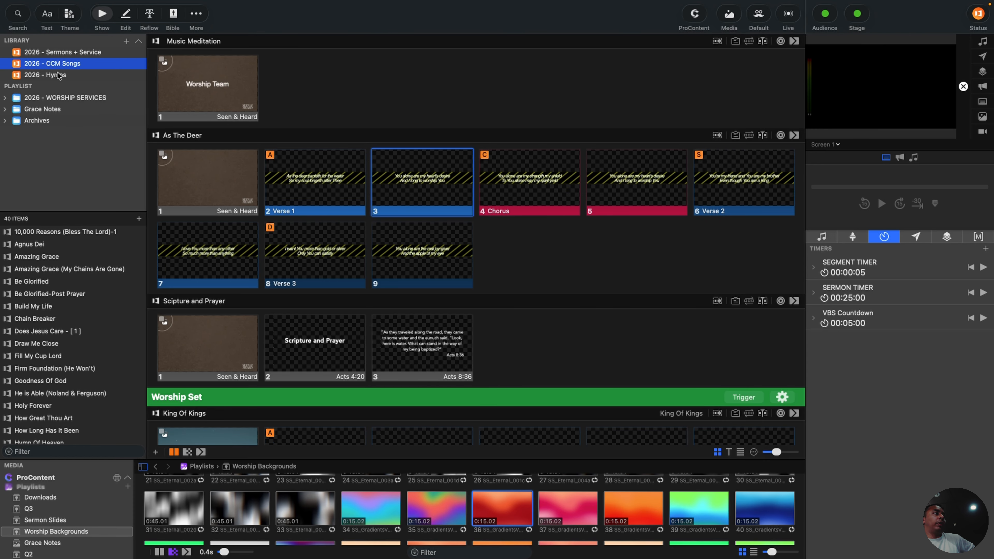
click(64, 51)
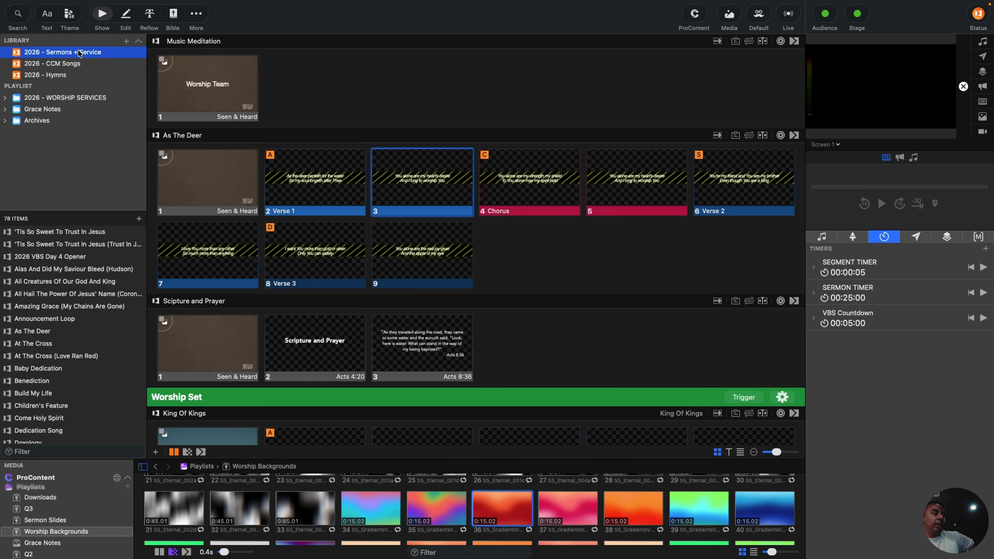
click(65, 74)
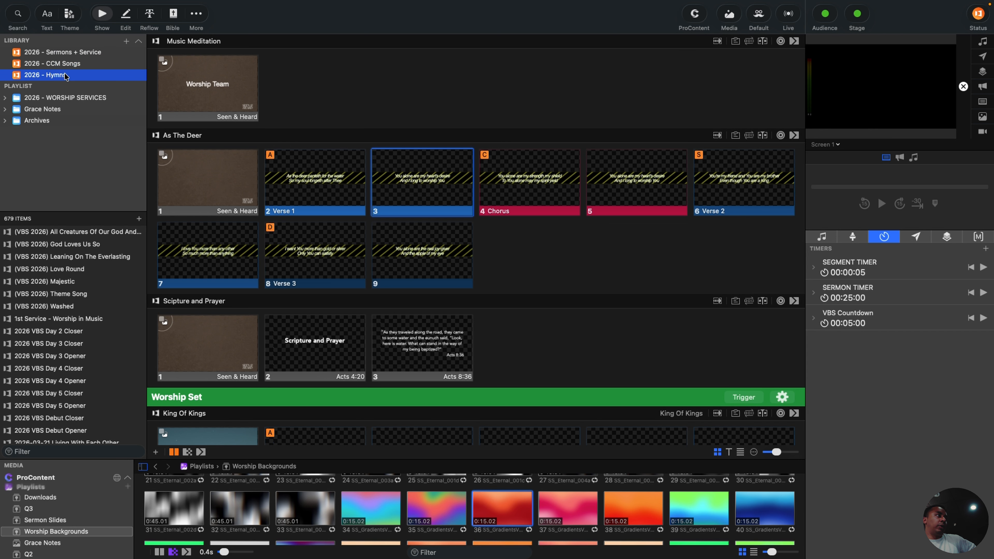
click(57, 65)
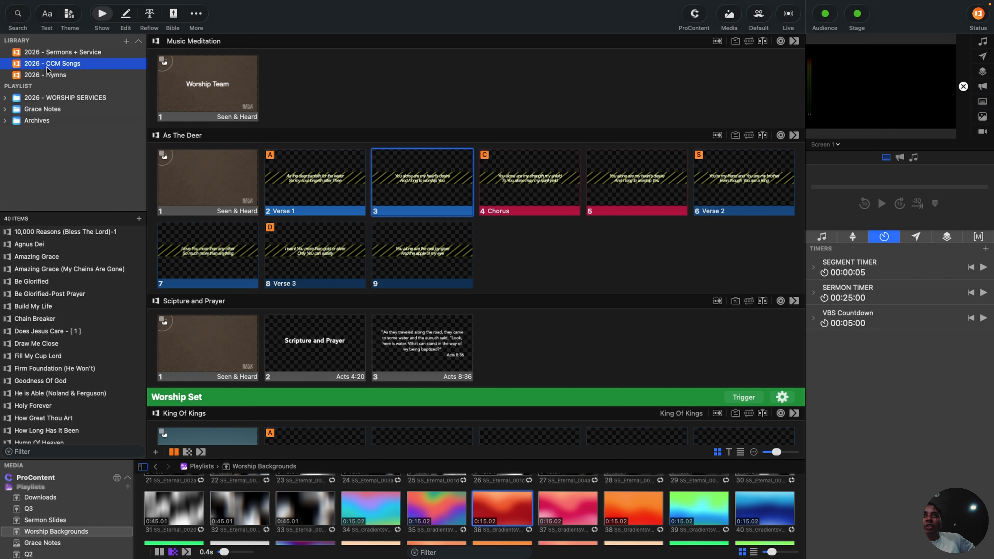
click(52, 75)
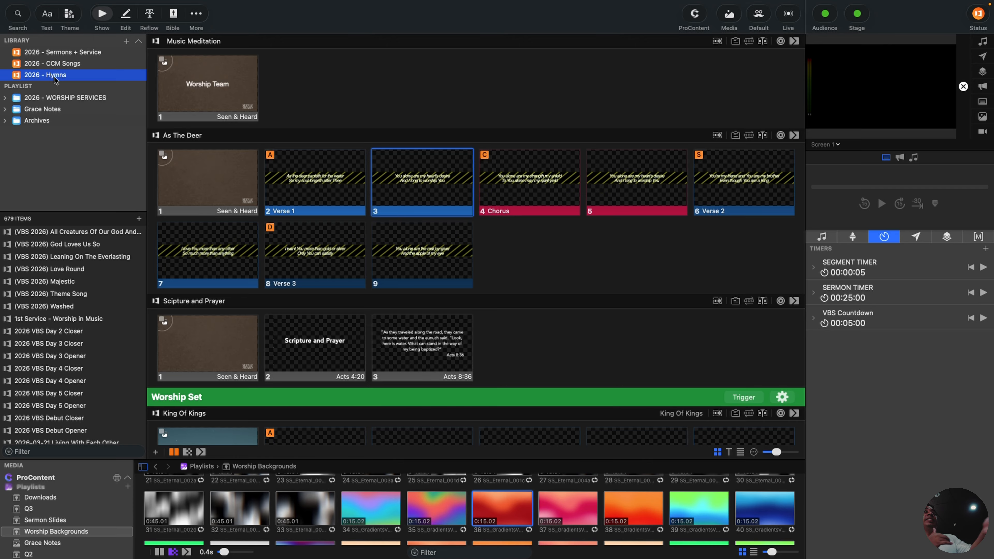
Step: Look at the 2026 - WORSHIP SERVICES, Grace Notes and Archives playlist folders one after another
click(33, 98)
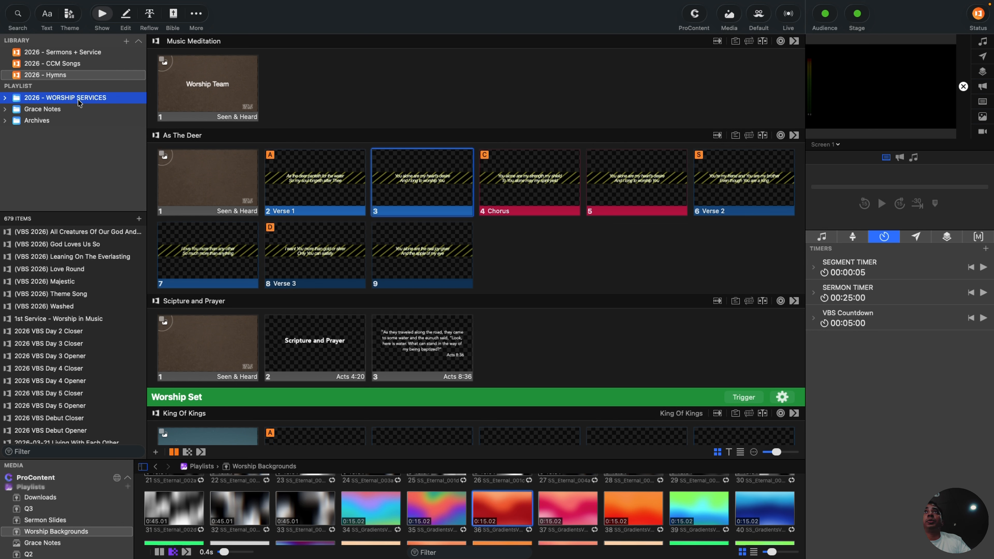
click(22, 112)
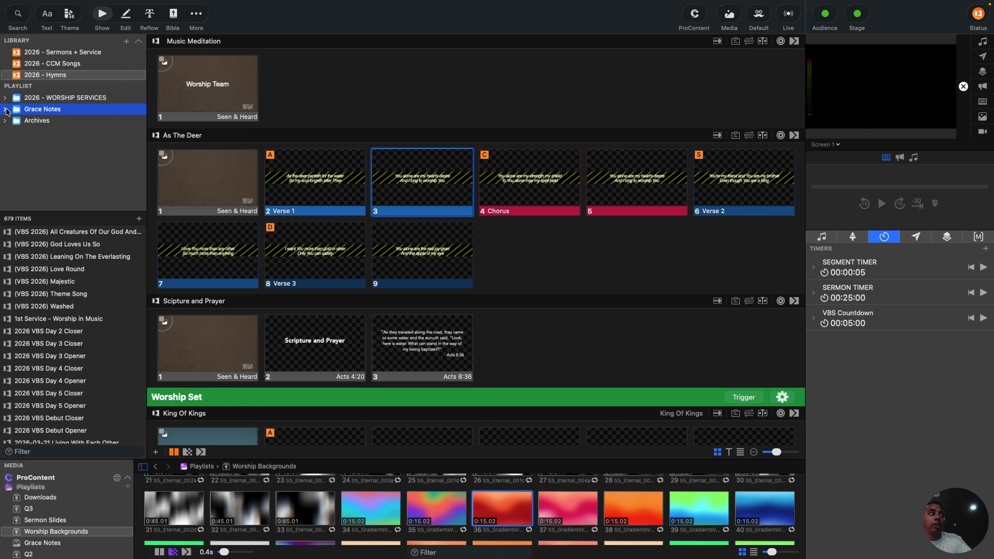
click(25, 122)
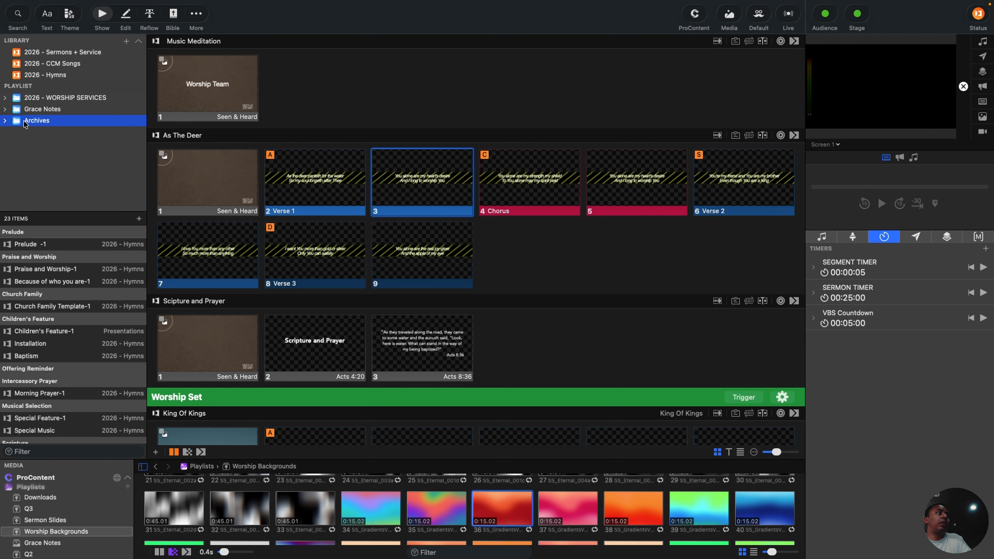